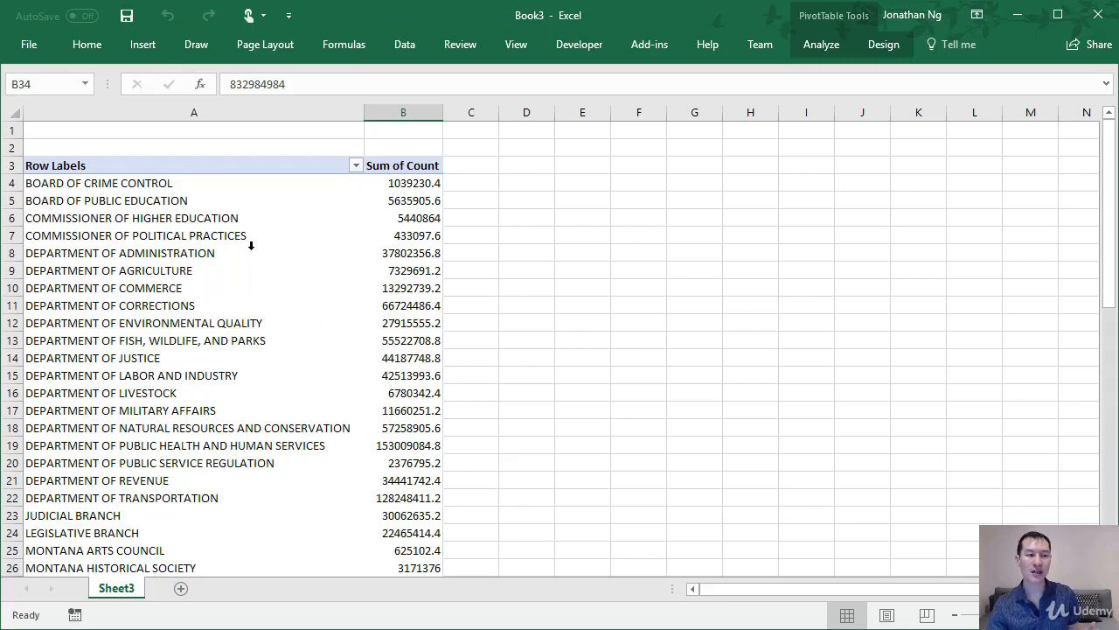
- Drill into the pivot table's Grand Total for Sum of Count to list its underlying records on a new sheet
click(251, 245)
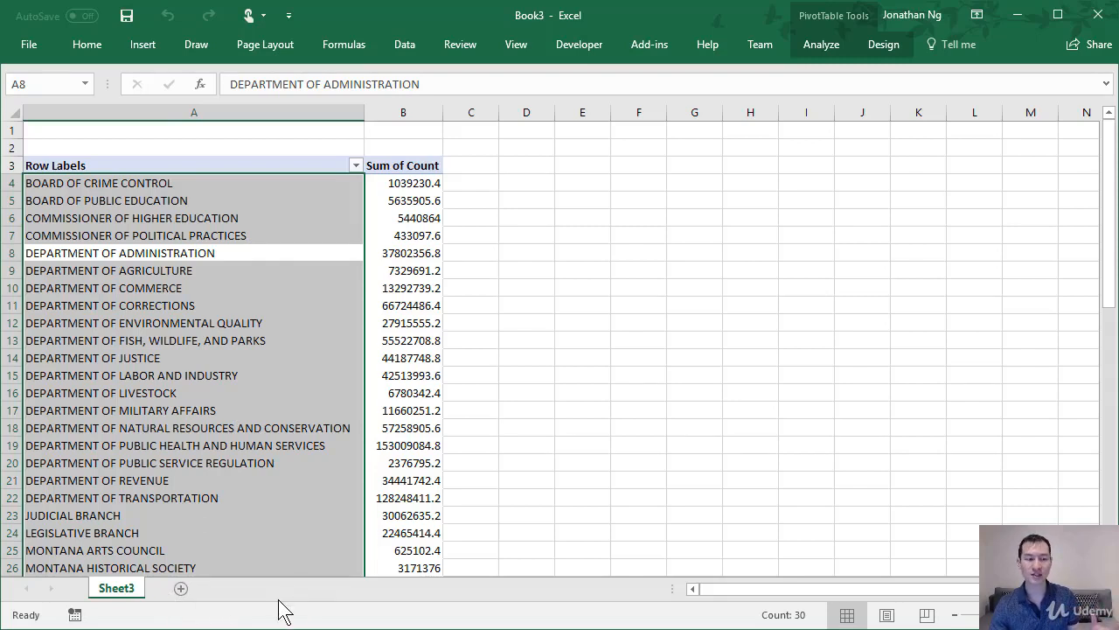
click(266, 427)
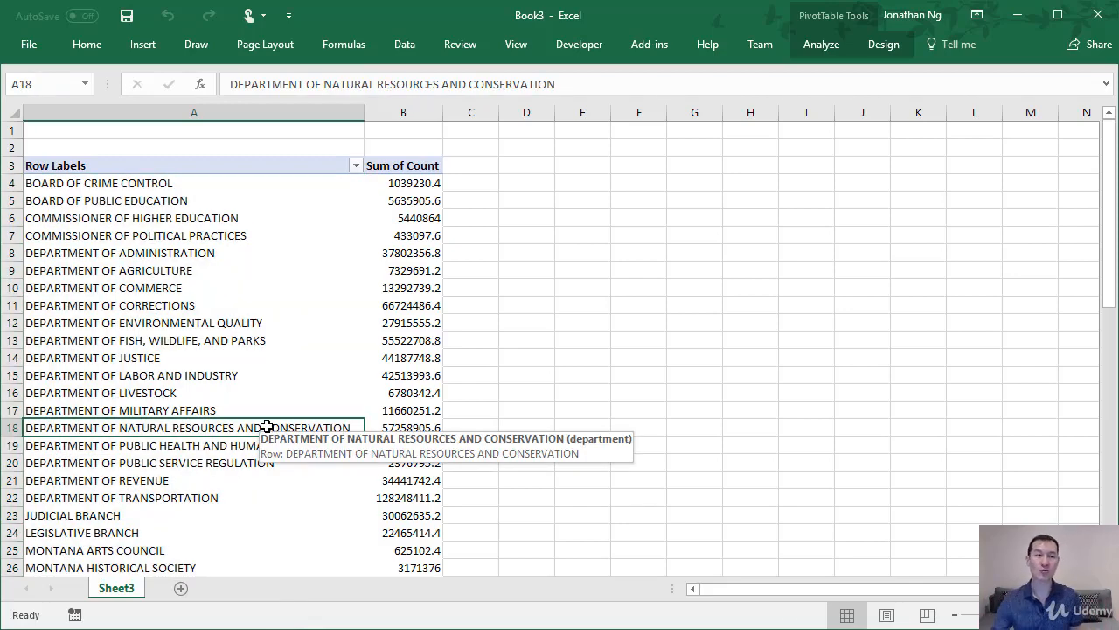
scroll(332, 376, down, 7)
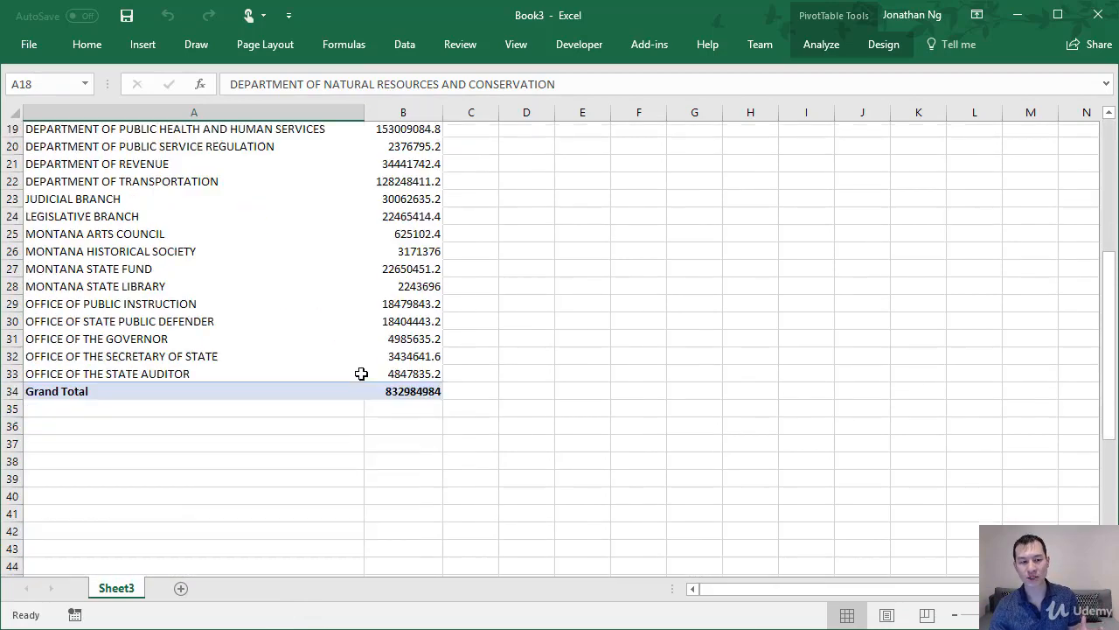
click(395, 359)
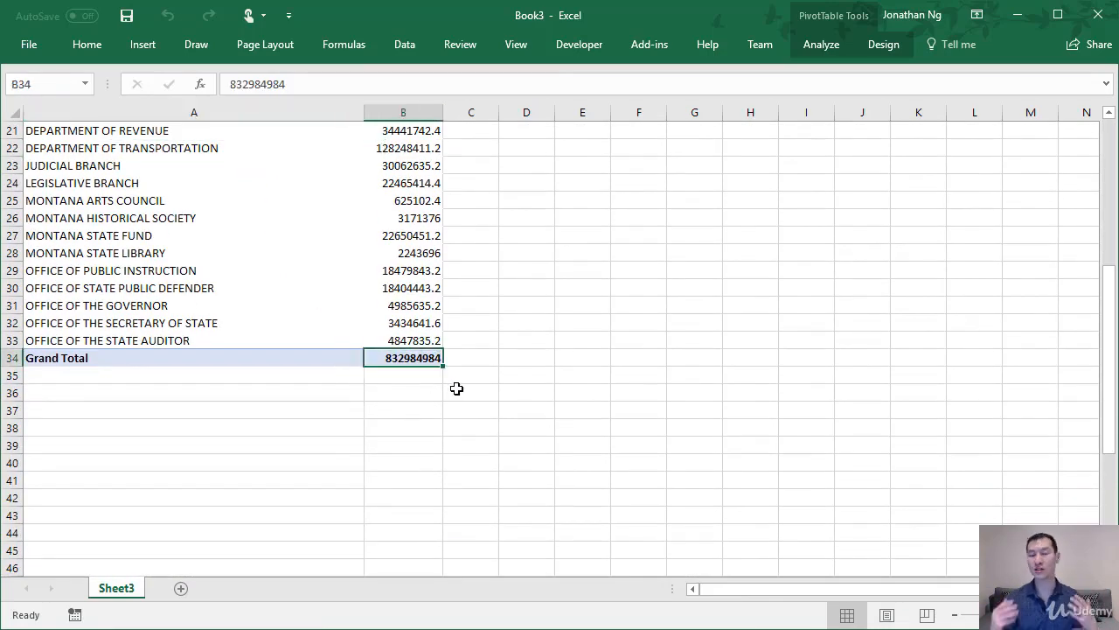
double_click(416, 358)
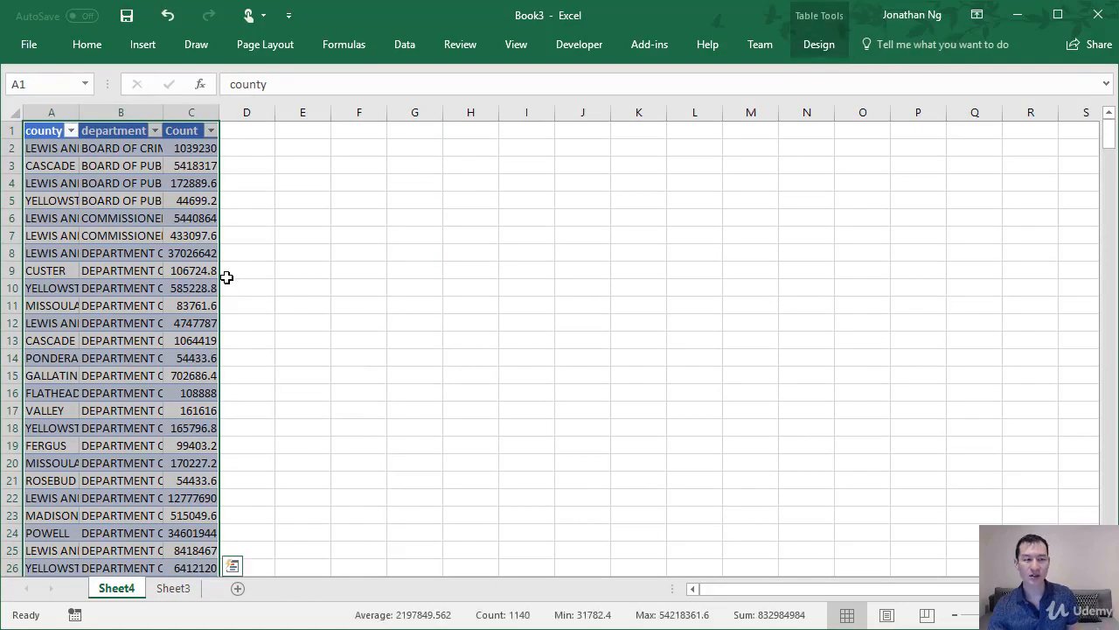
click(107, 273)
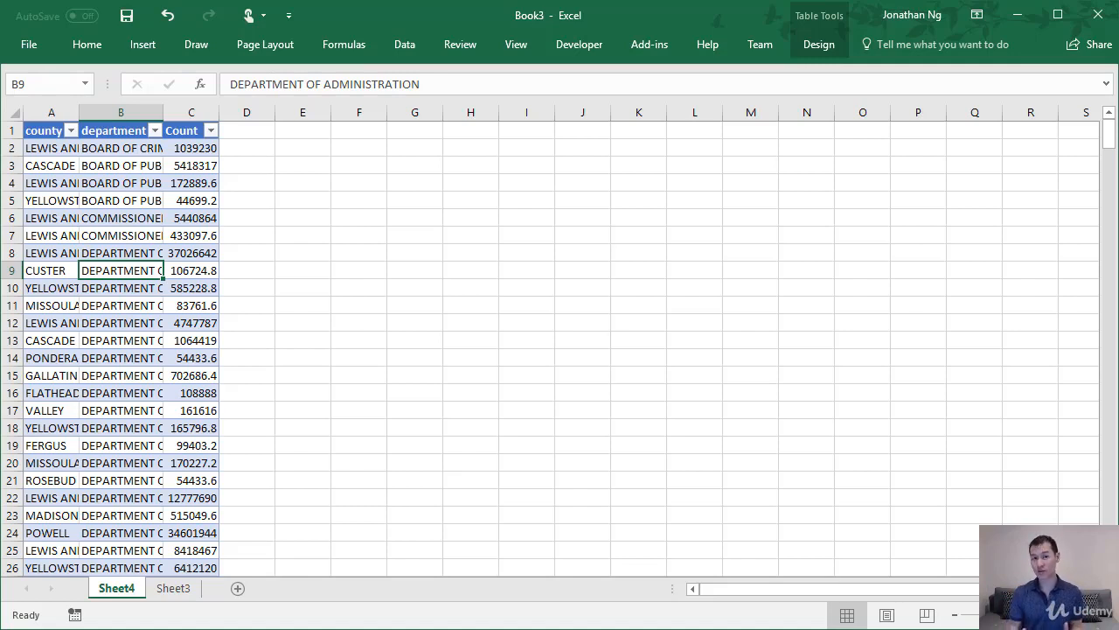
- Start a data import from the Excel workbook PowerQueryFill.xlsx
click(411, 360)
click(401, 48)
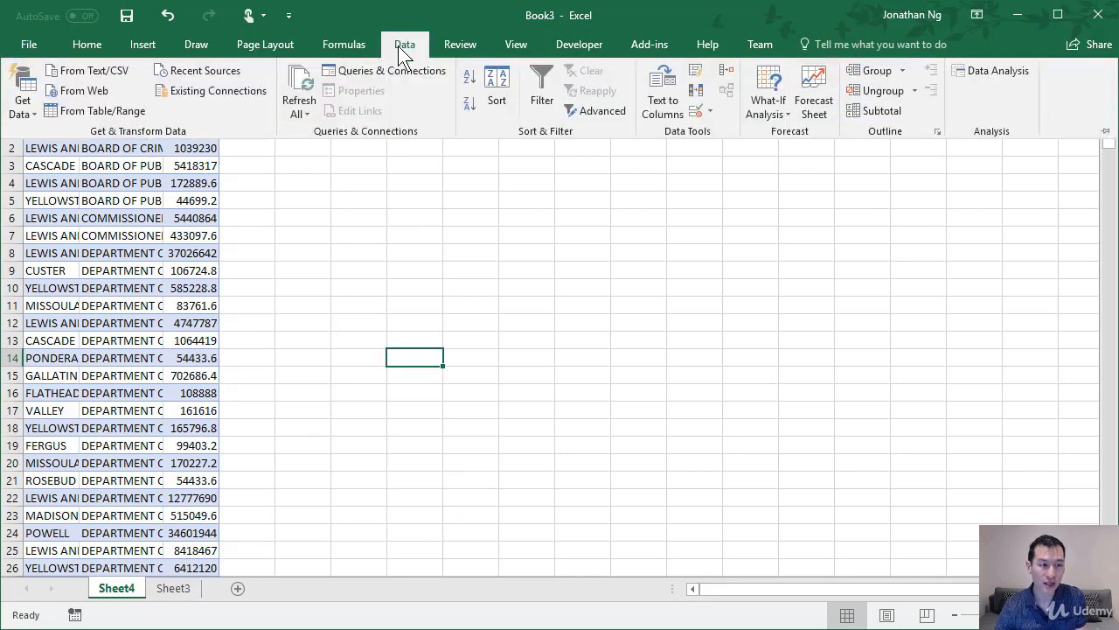
click(24, 104)
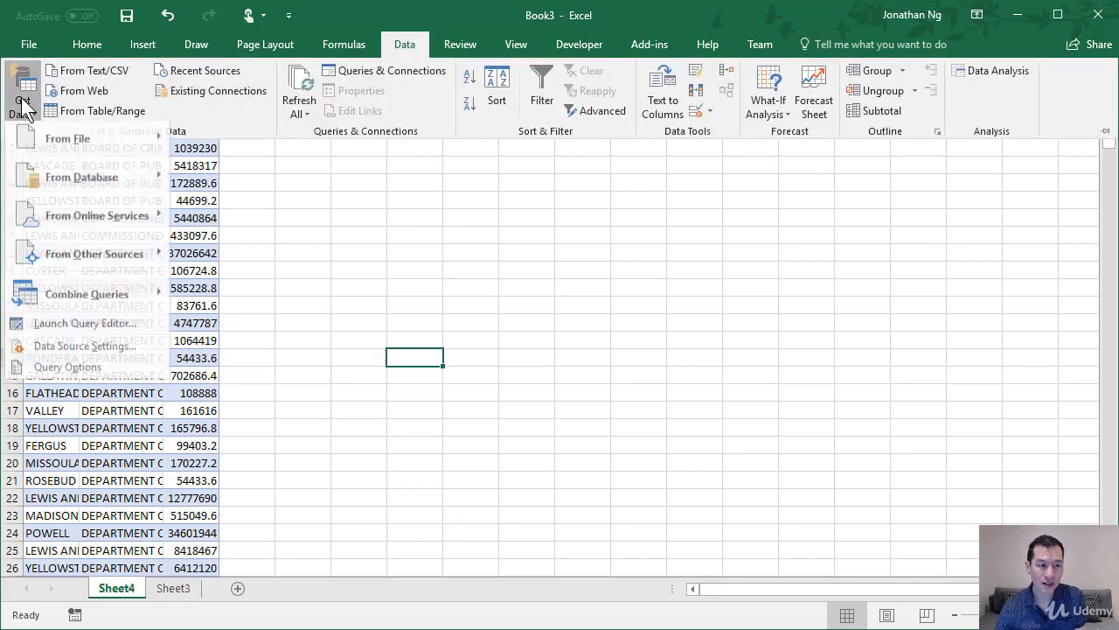
mouse_move(74, 144)
click(230, 145)
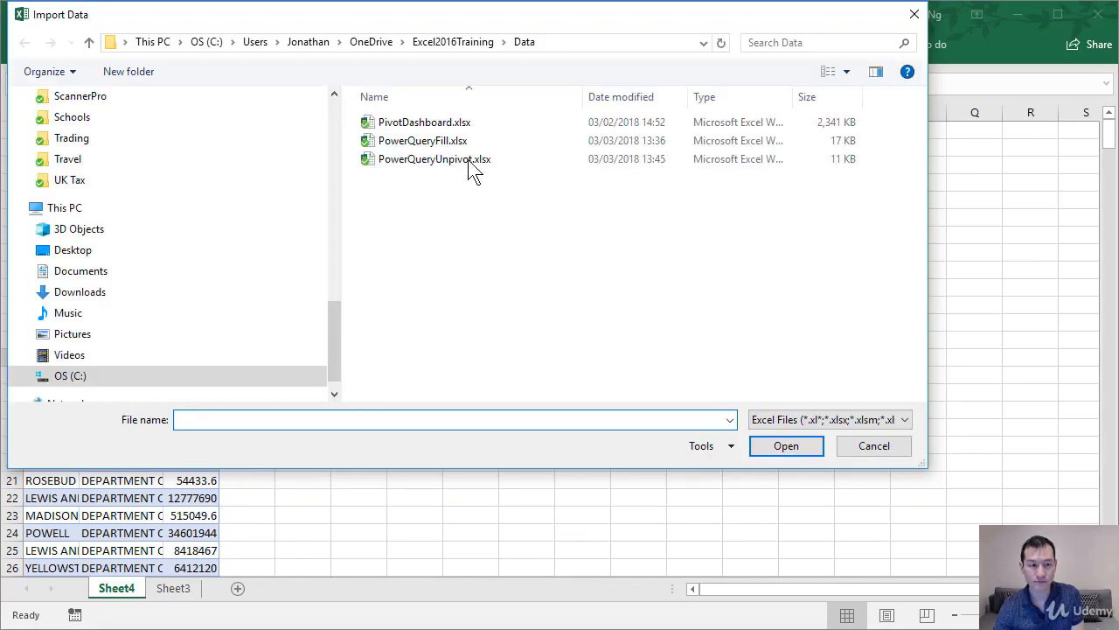
double_click(399, 143)
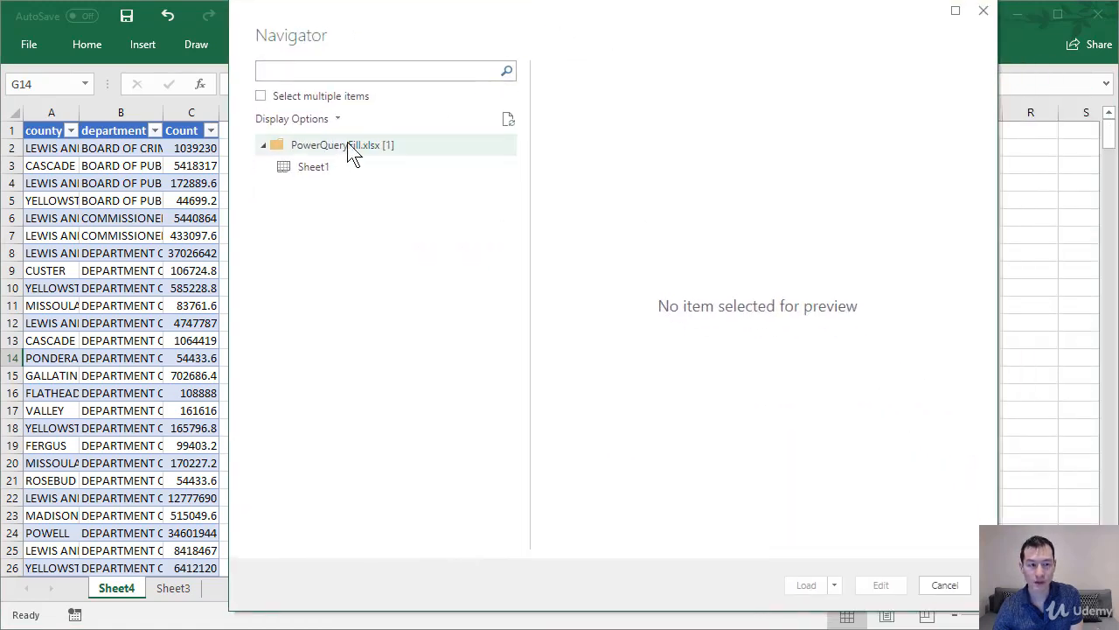
- Preview Sheet1 of the PowerQueryFill.xlsx workbook and open it for editing in the Query Editor
click(305, 168)
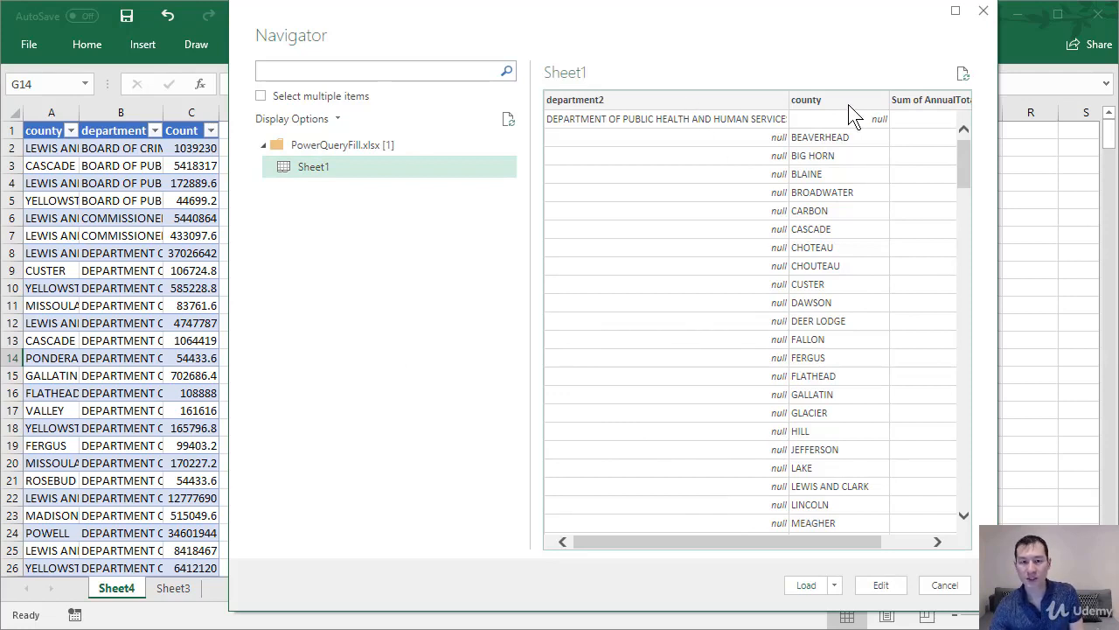
scroll(790, 406, down, 12)
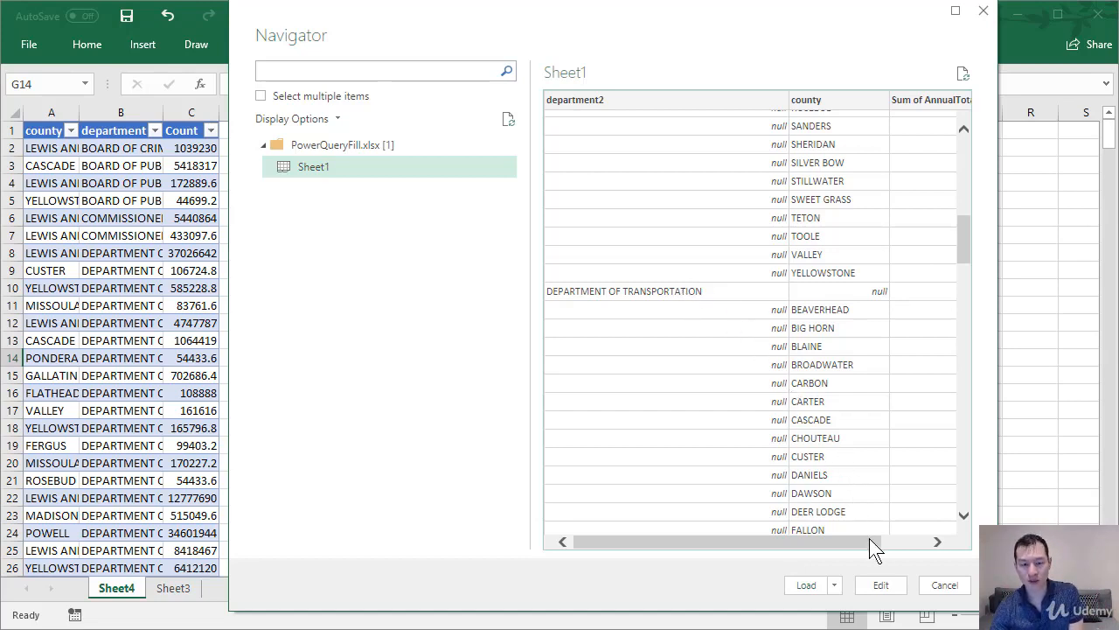
click(881, 581)
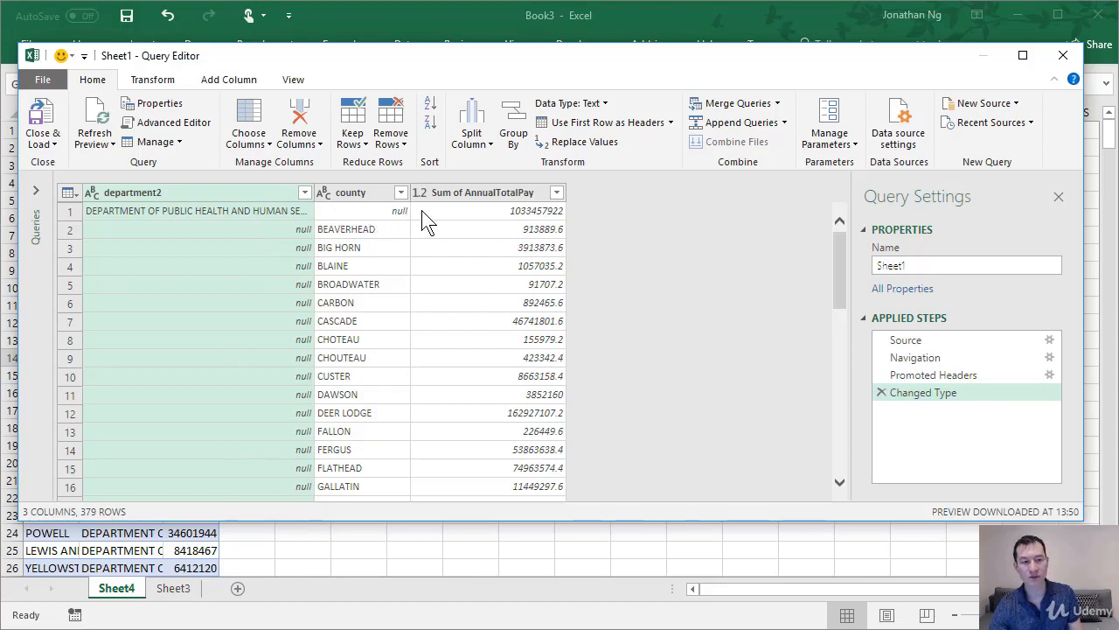
- Fill the department2 column down so its null cells take the department name above them
click(200, 191)
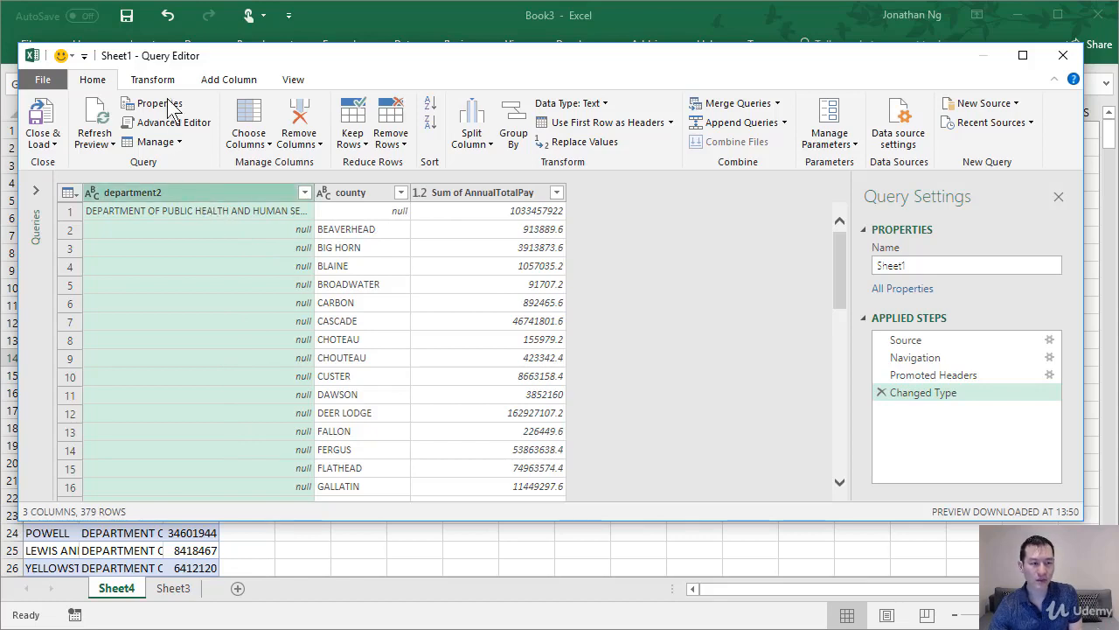
click(156, 80)
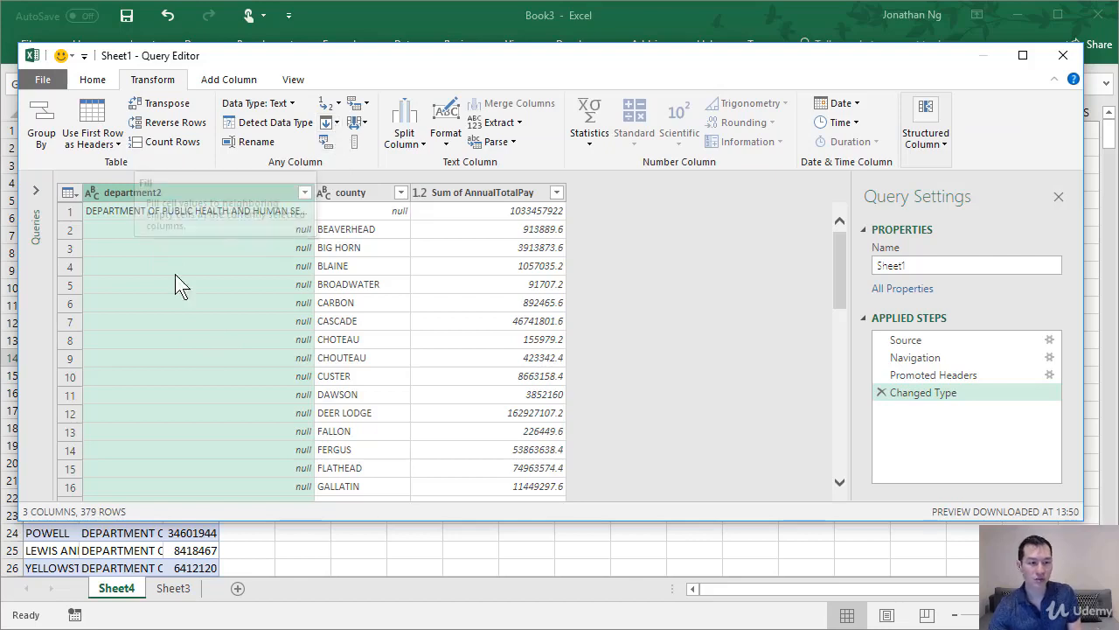
click(176, 303)
scroll(208, 289, down, 15)
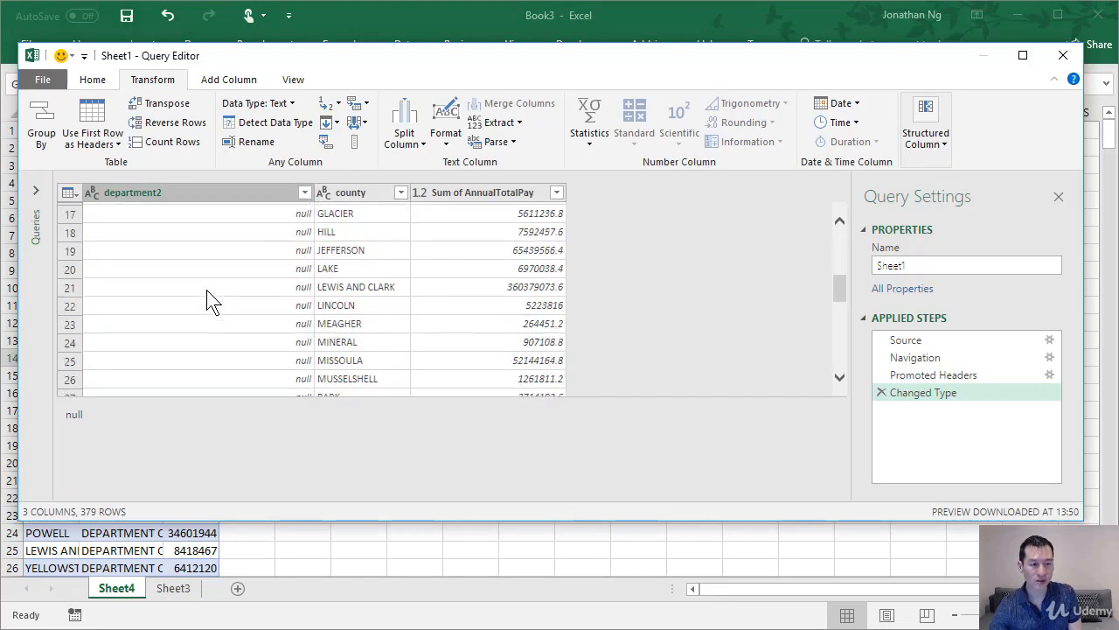
scroll(211, 289, up, 3)
scroll(215, 297, down, 10)
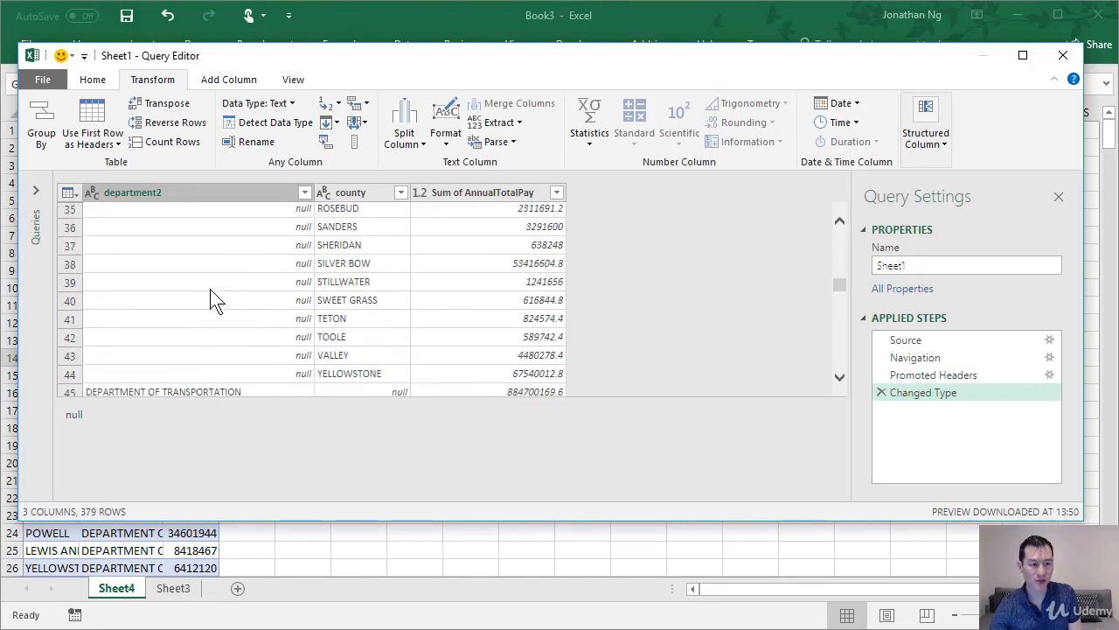
scroll(223, 332, up, 20)
scroll(226, 316, up, 5)
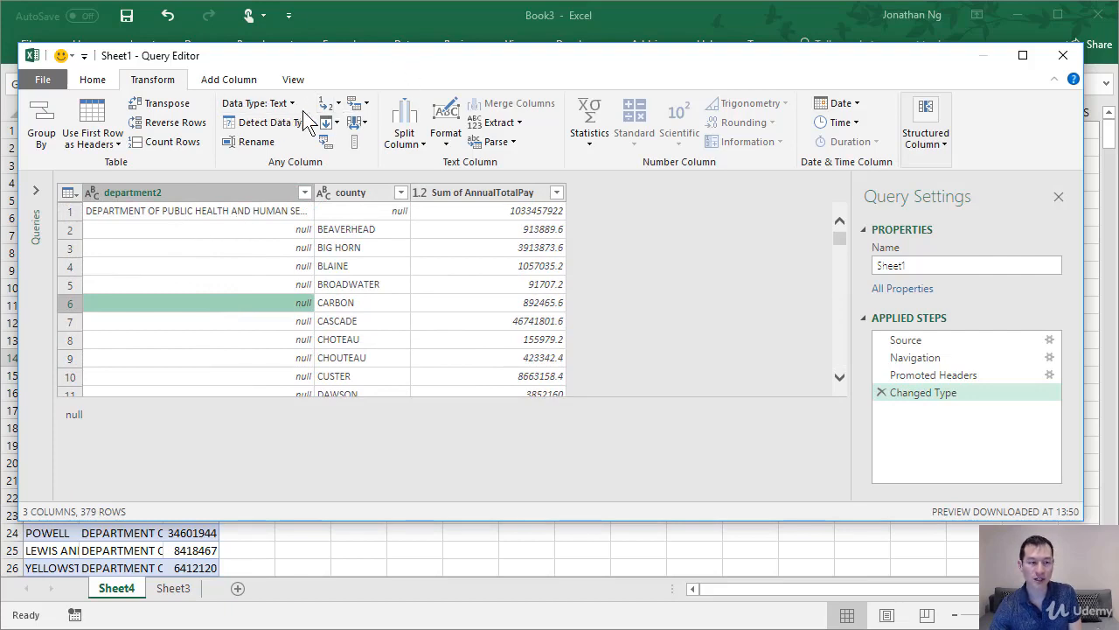
click(328, 122)
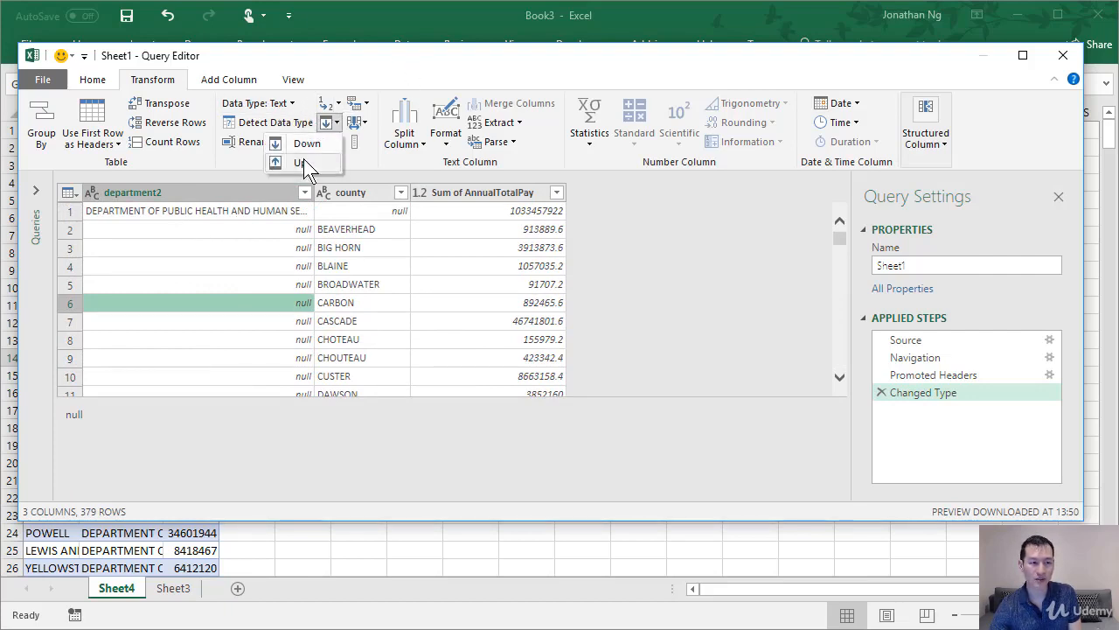
click(313, 143)
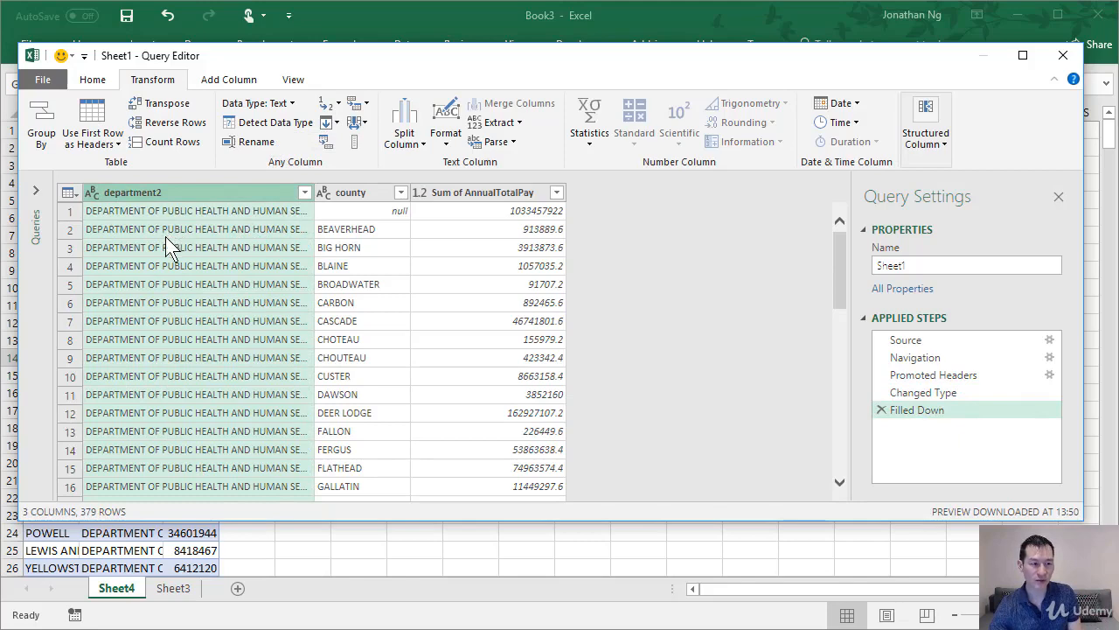
- Filter the null rows out of the county column and review the Filtered Rows condition, keeping "does not equal null"
scroll(166, 317, down, 10)
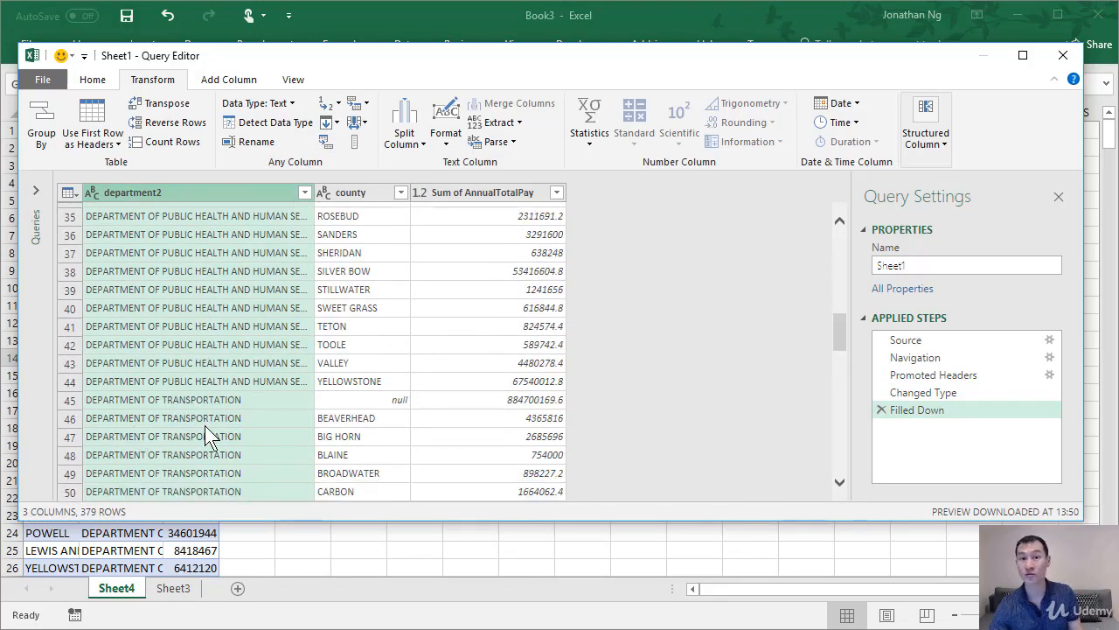
scroll(209, 424, up, 5)
scroll(214, 422, up, 10)
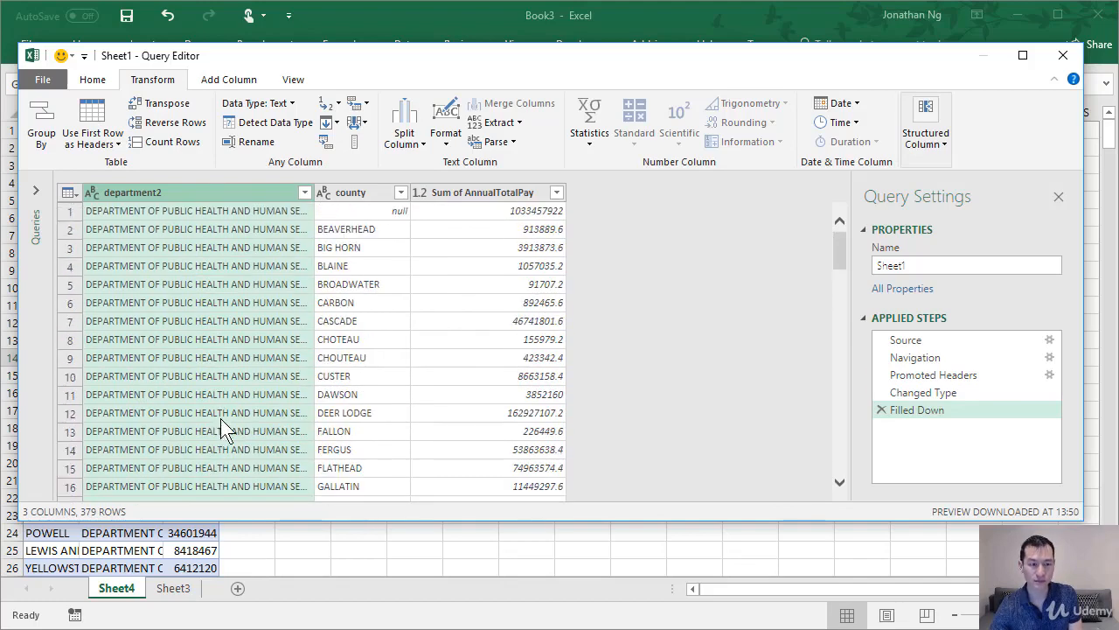
click(350, 193)
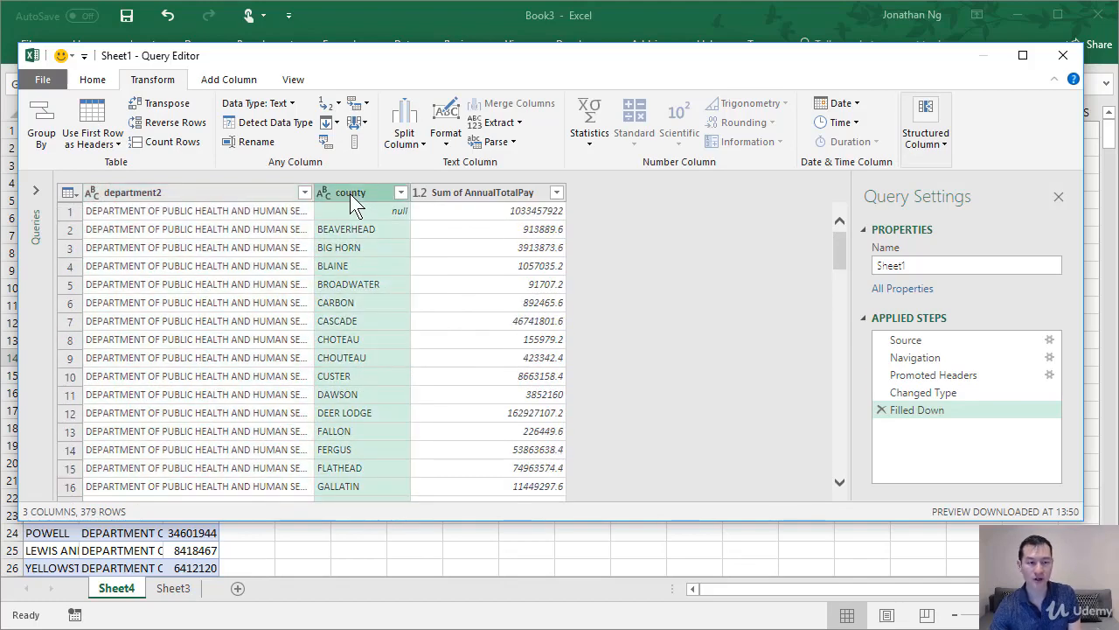
click(400, 193)
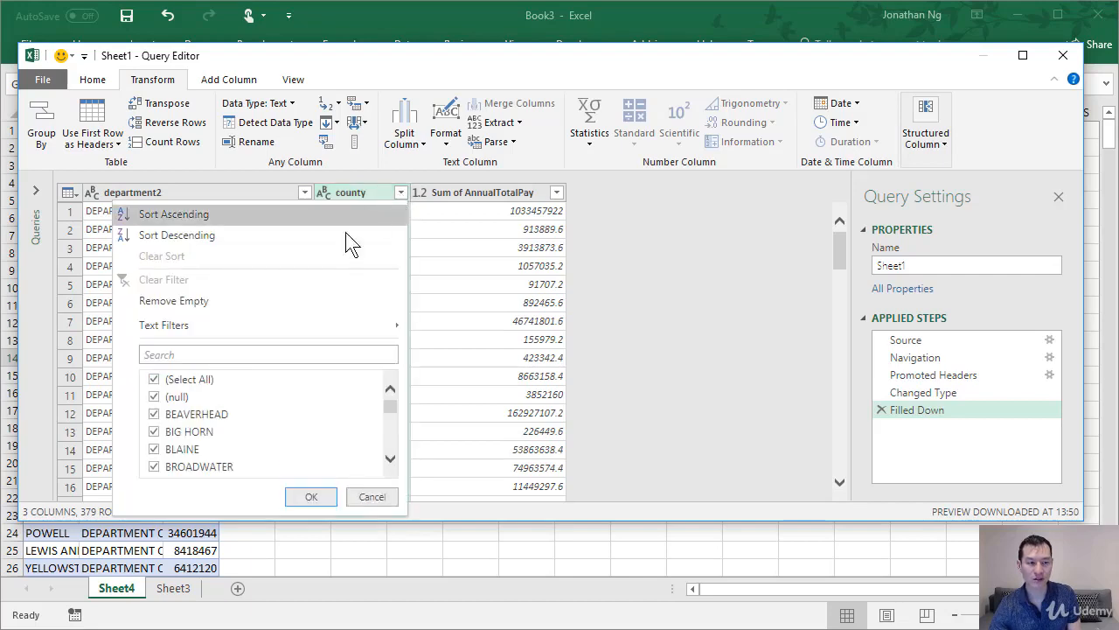
click(156, 397)
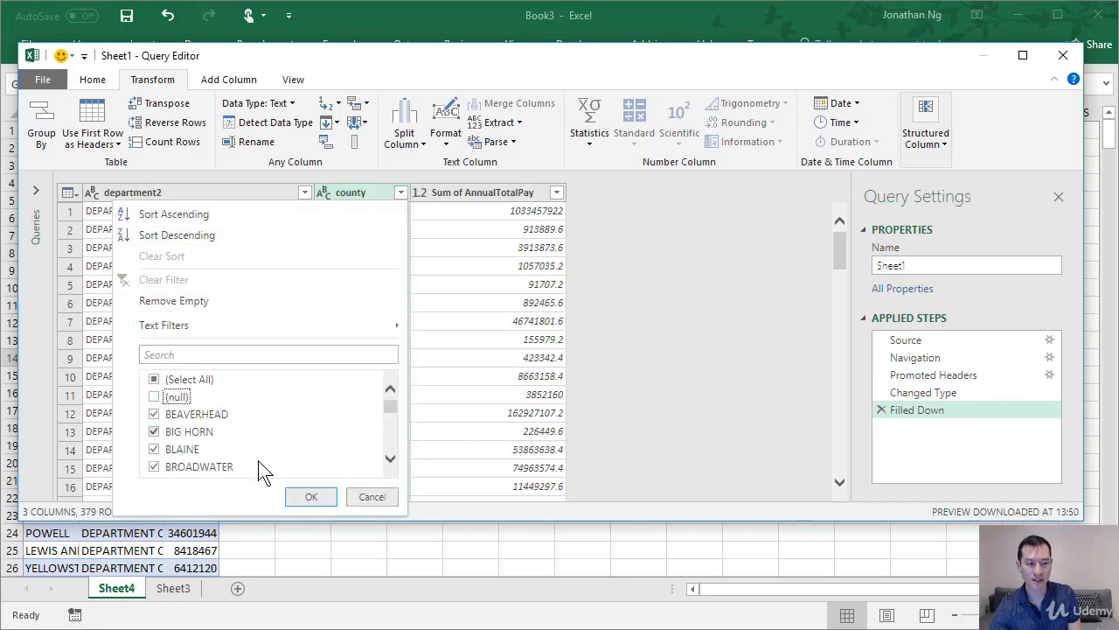
click(311, 498)
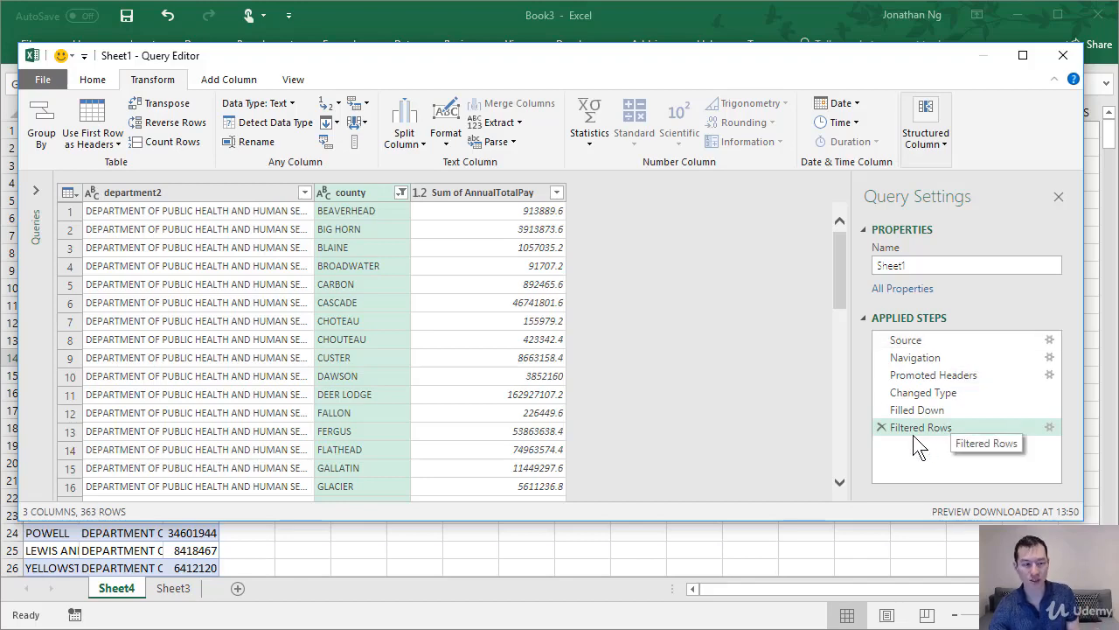
click(1049, 426)
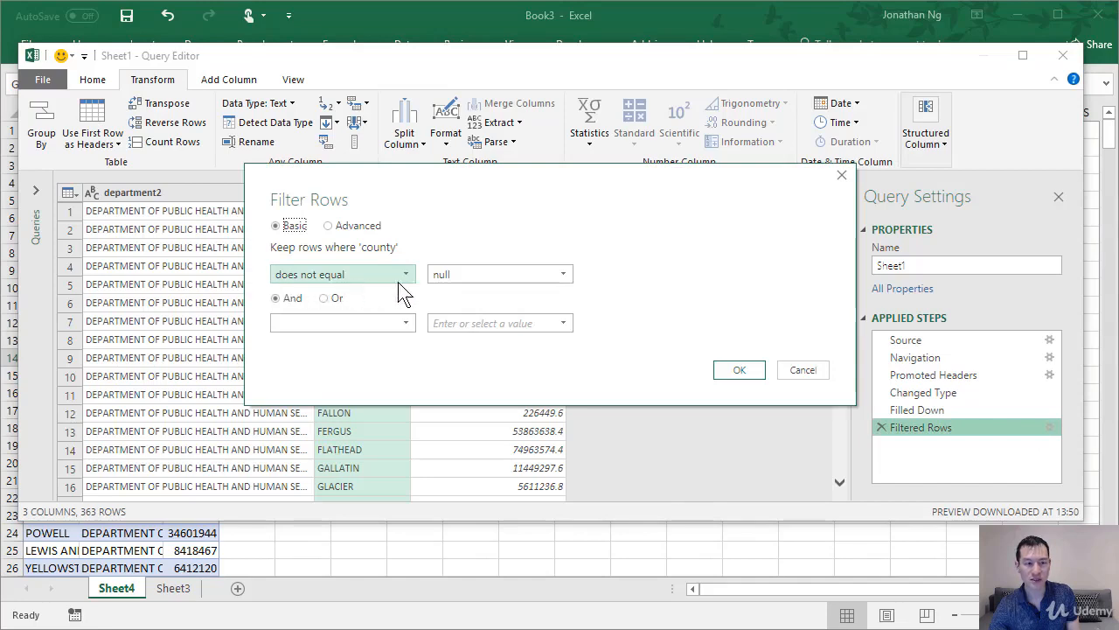
click(740, 370)
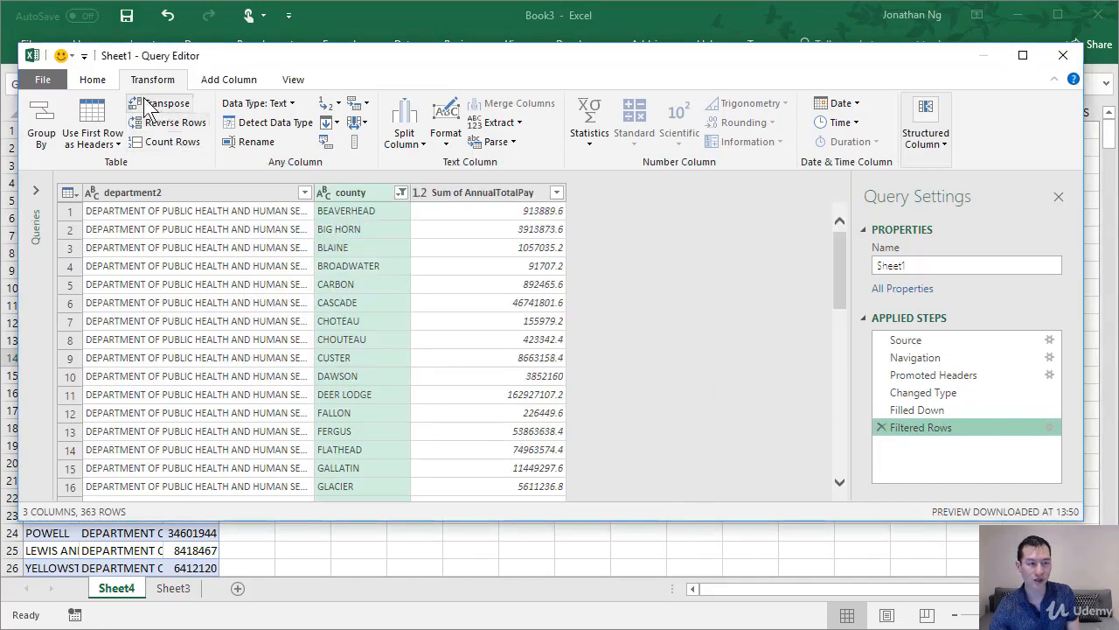
- Close the Query Editor and load the cleaned Sheet1 query into the workbook as a table
click(93, 79)
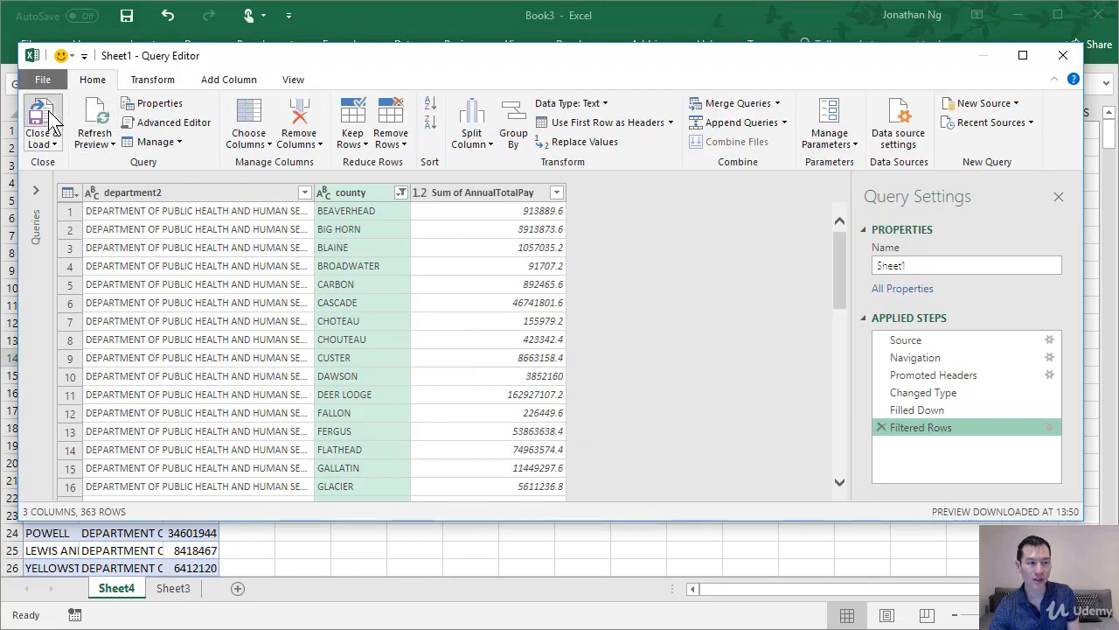
click(49, 115)
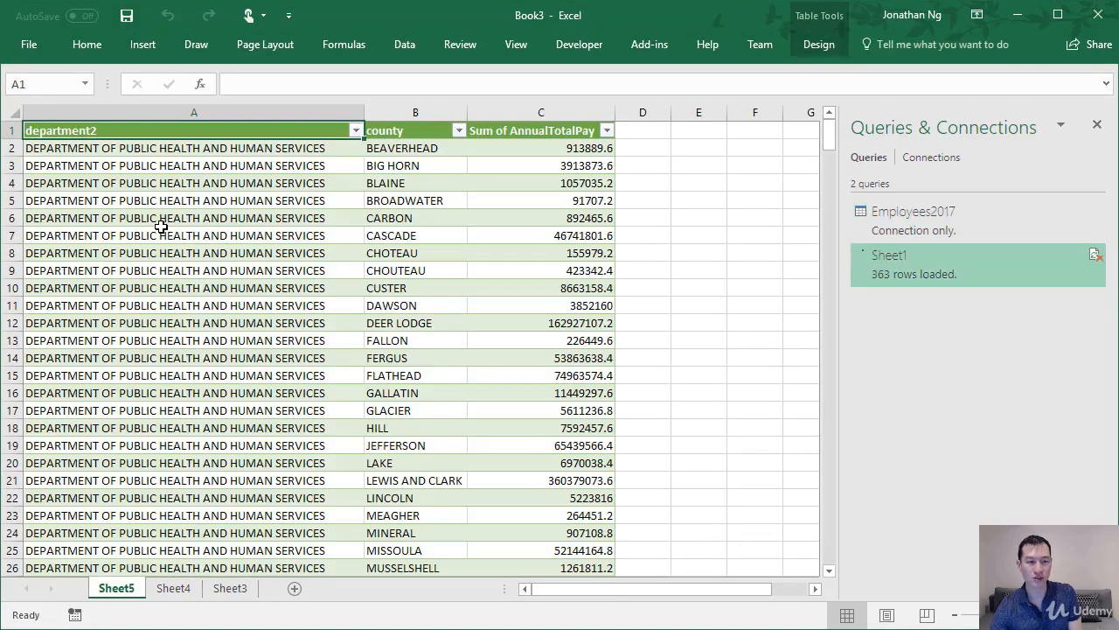
click(162, 229)
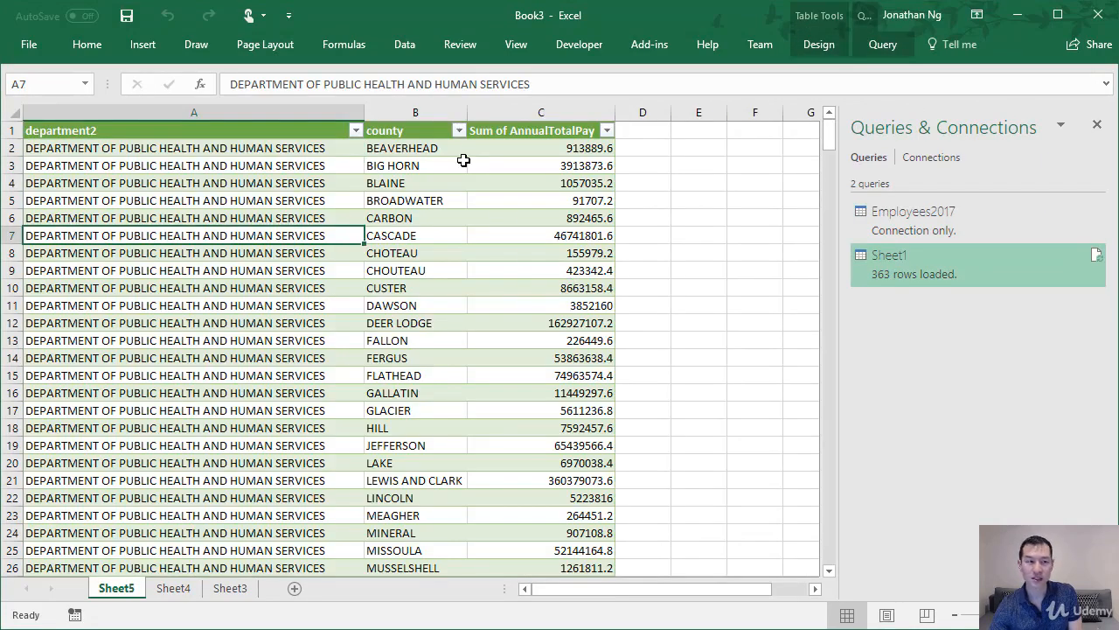
- Import the PowerQueryUnpivot.xlsx workbook from the Data folder as a new query source
click(410, 50)
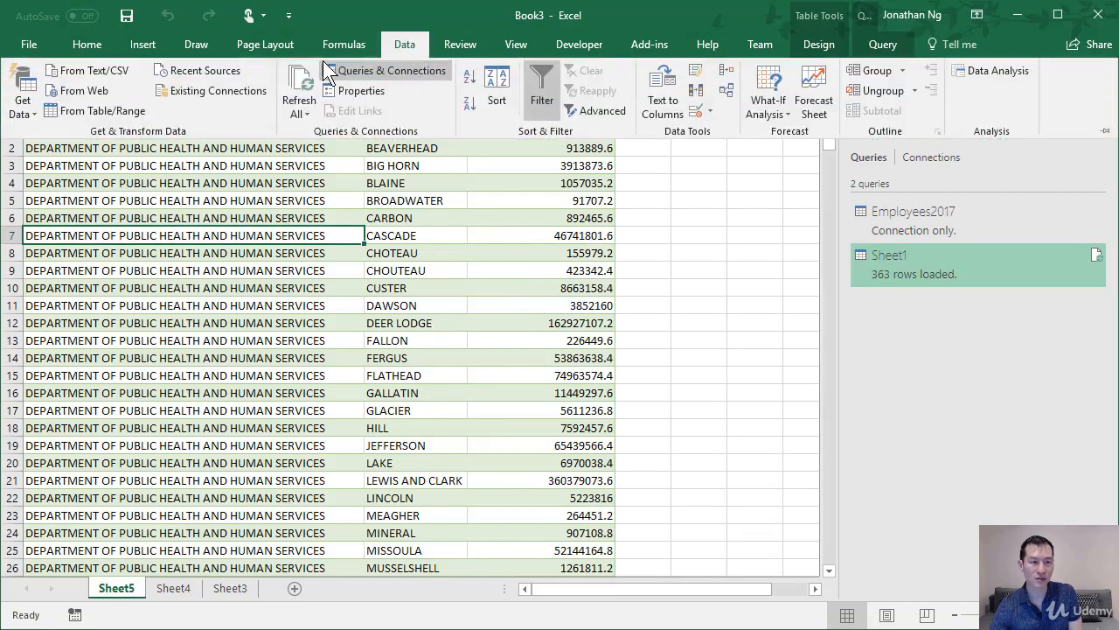
click(26, 103)
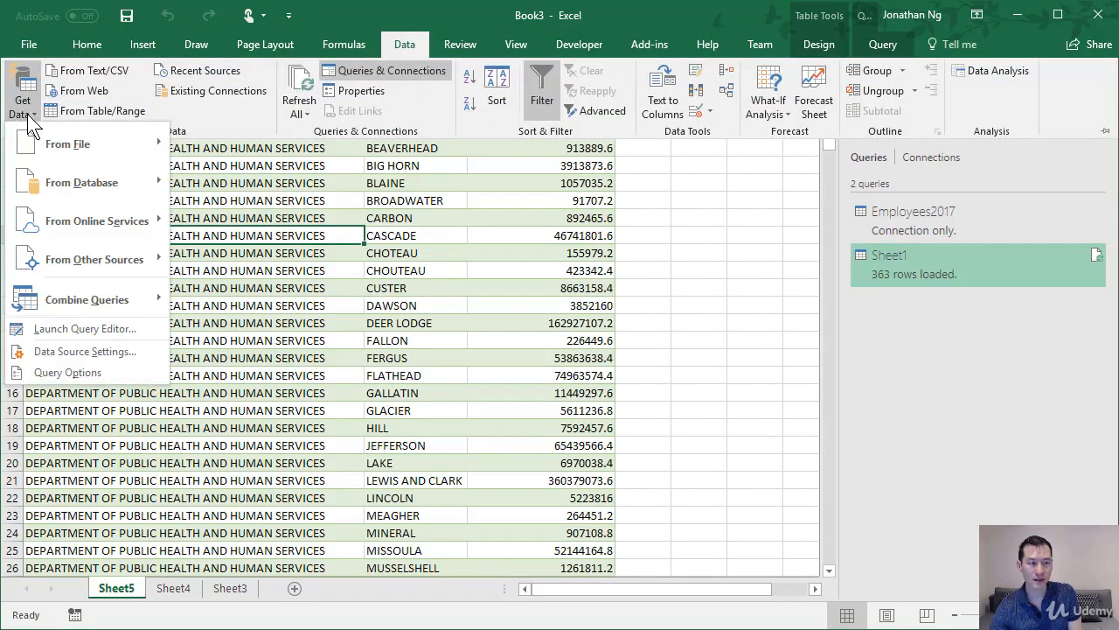
mouse_move(89, 142)
click(226, 142)
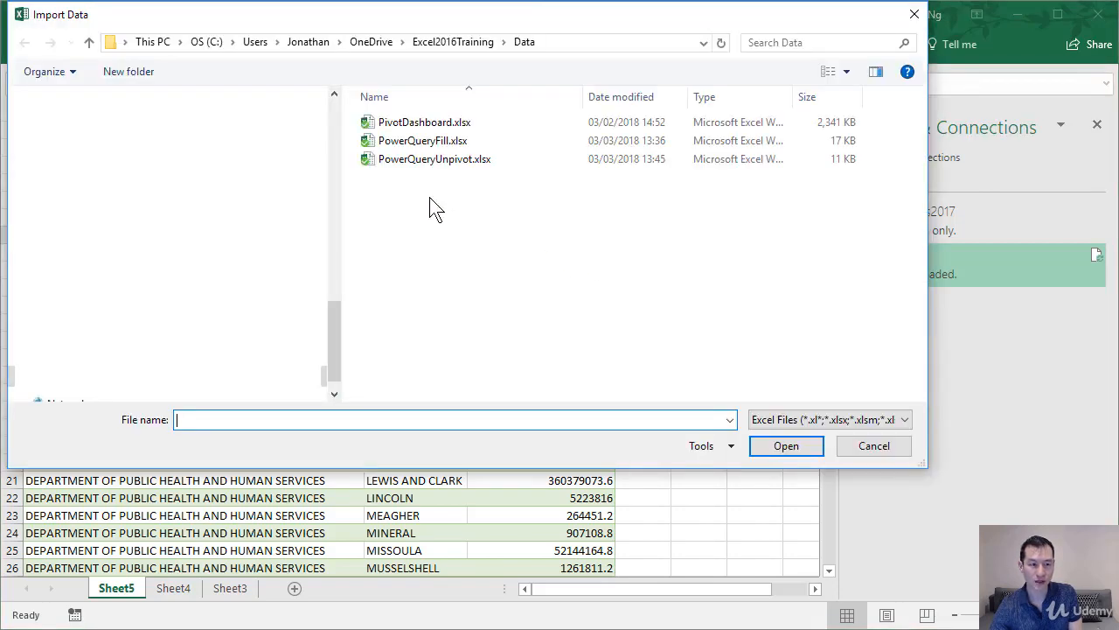
click(433, 162)
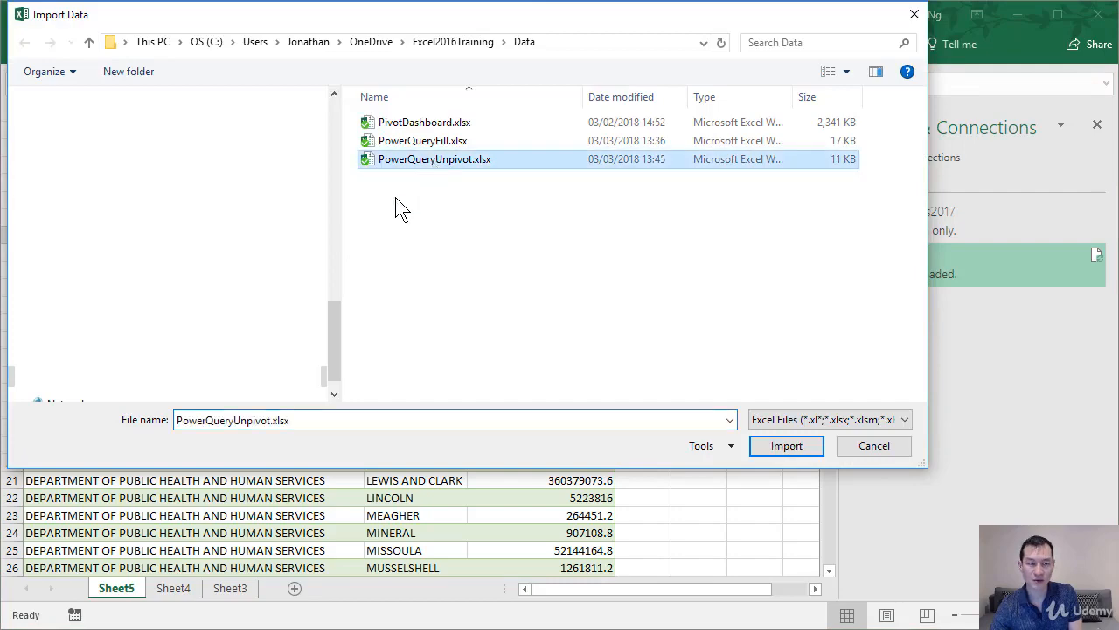
double_click(461, 159)
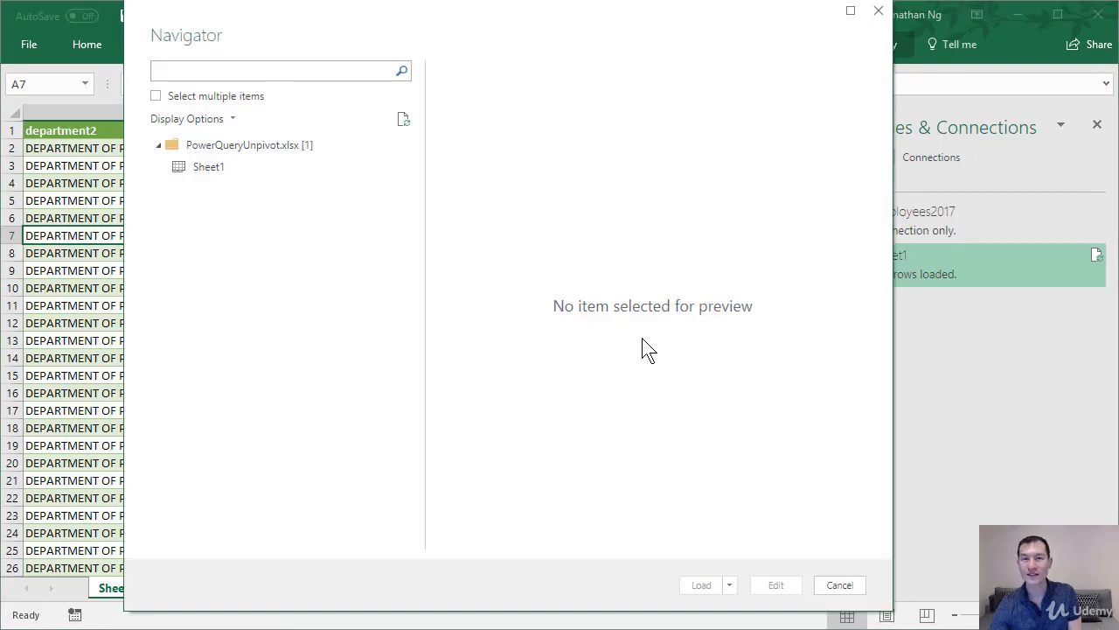
- Preview all columns of Sheet1 in PowerQueryUnpivot.xlsx and open it for editing in the Query Editor
click(209, 167)
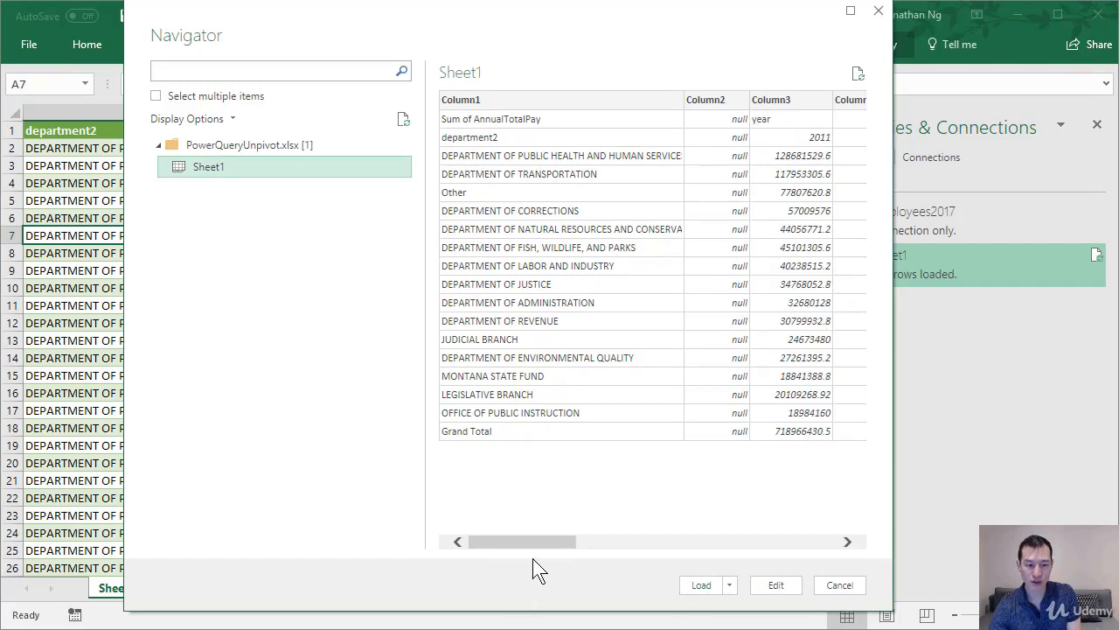
drag(534, 542, 820, 550)
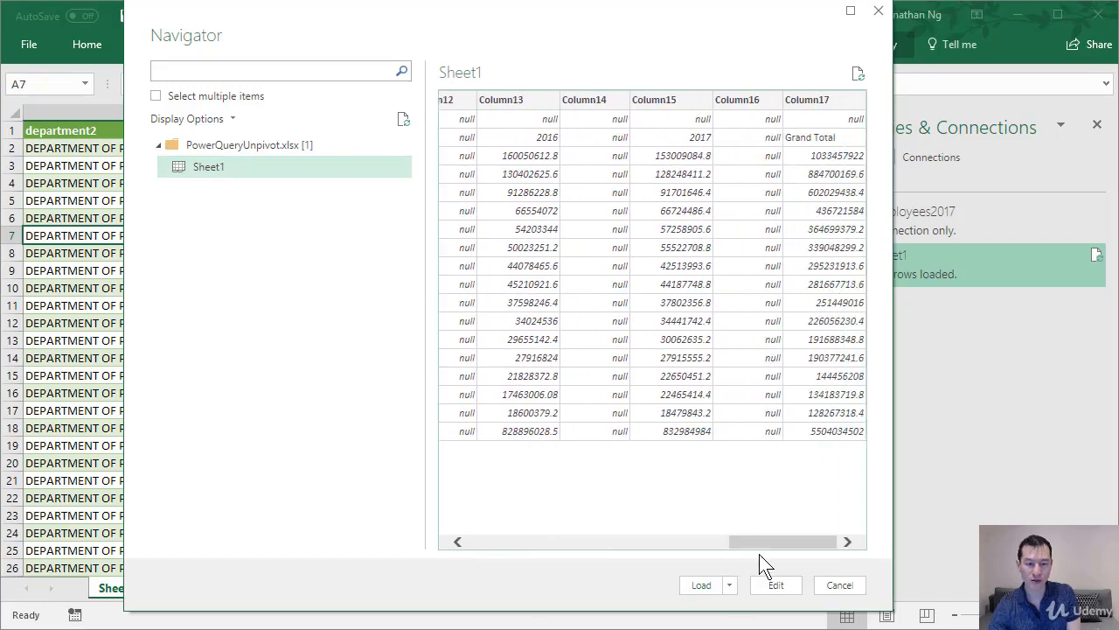
drag(756, 546, 526, 538)
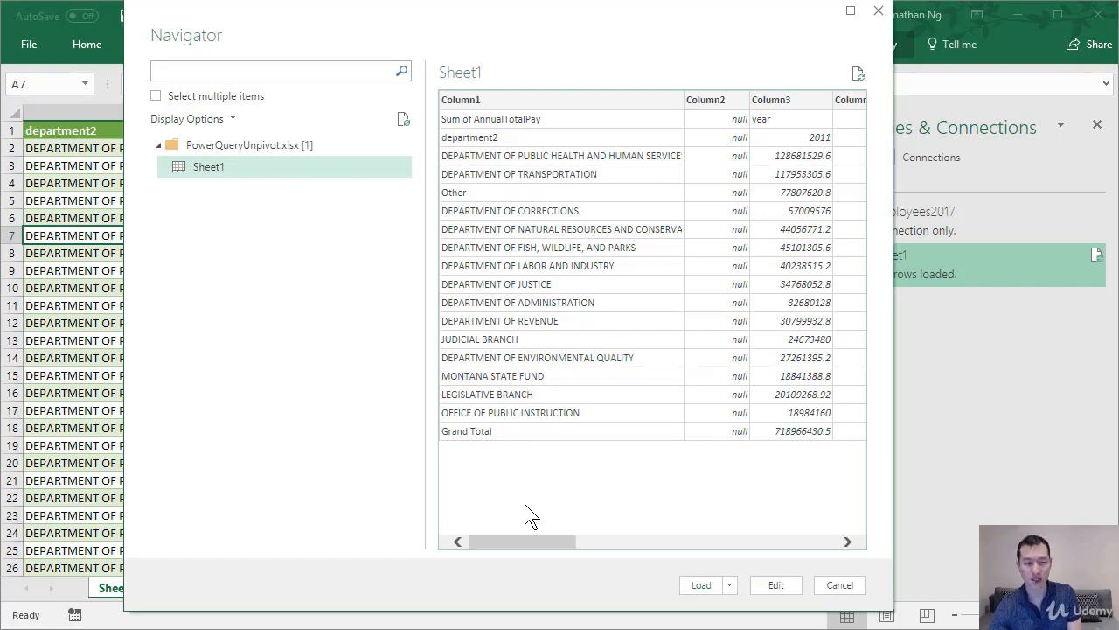
click(760, 581)
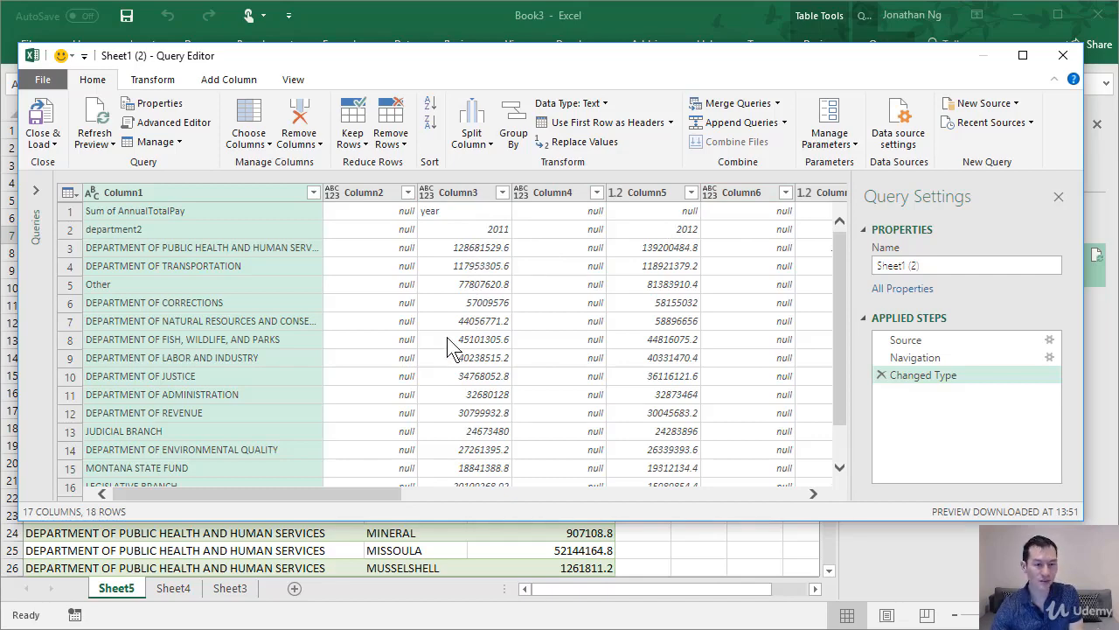
- Try using the "Sum of AnnualTotalPay" row as headers, and delete the Changed Type1 and Promoted Headers steps
click(156, 80)
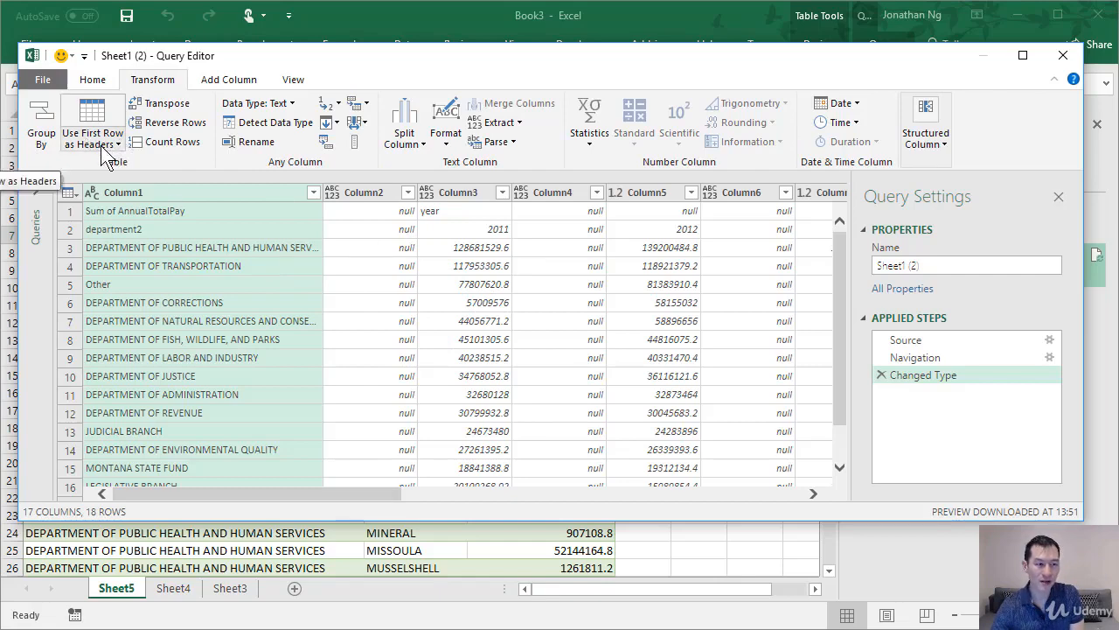
click(68, 210)
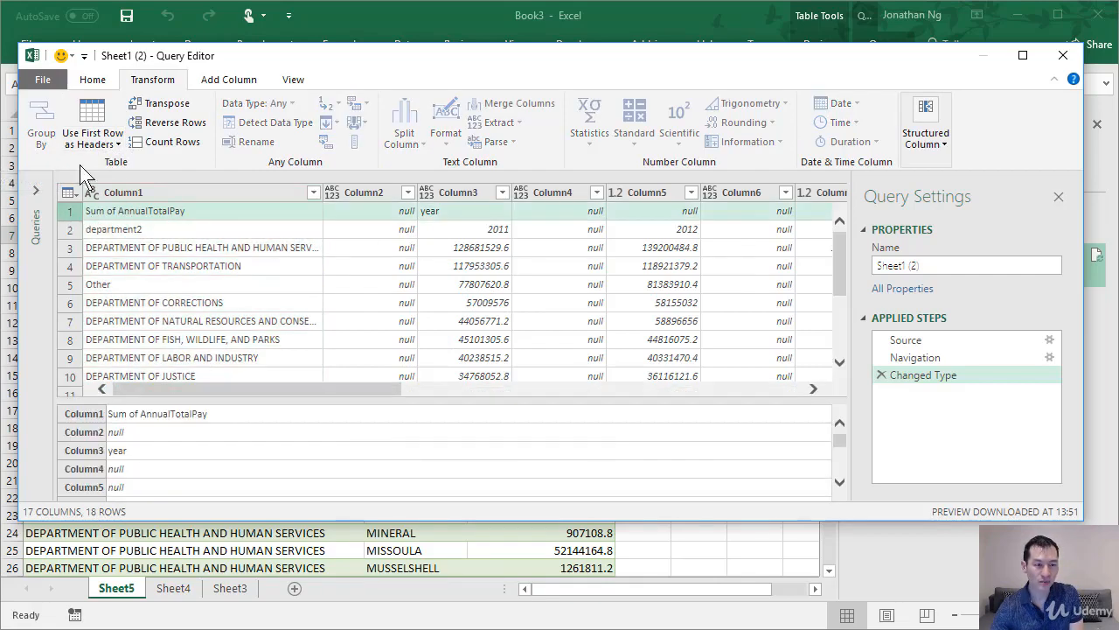
click(92, 127)
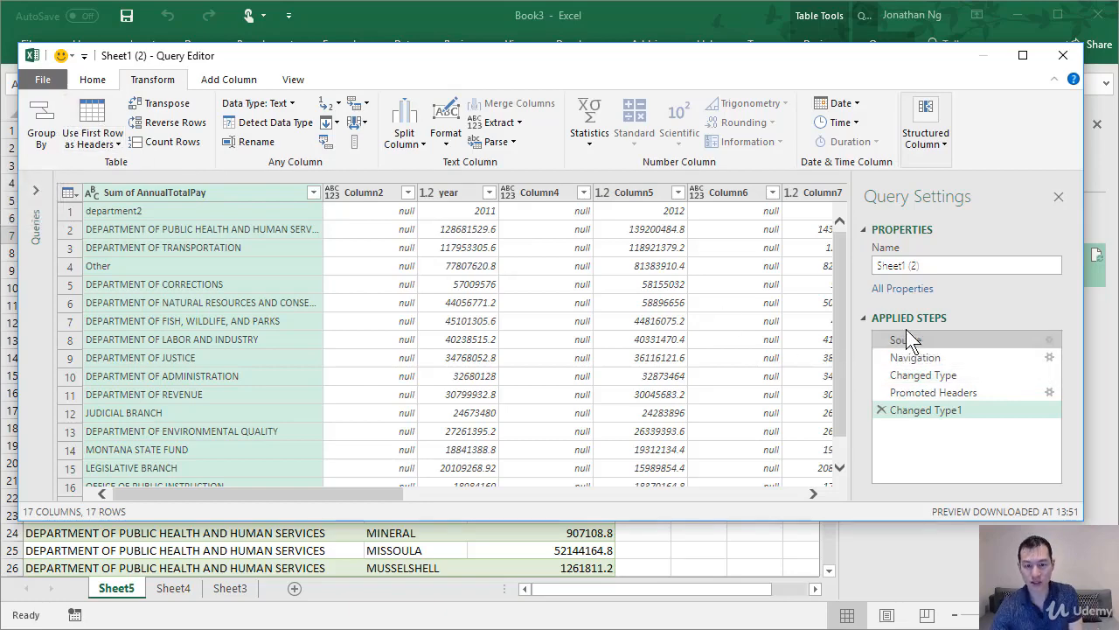
click(882, 411)
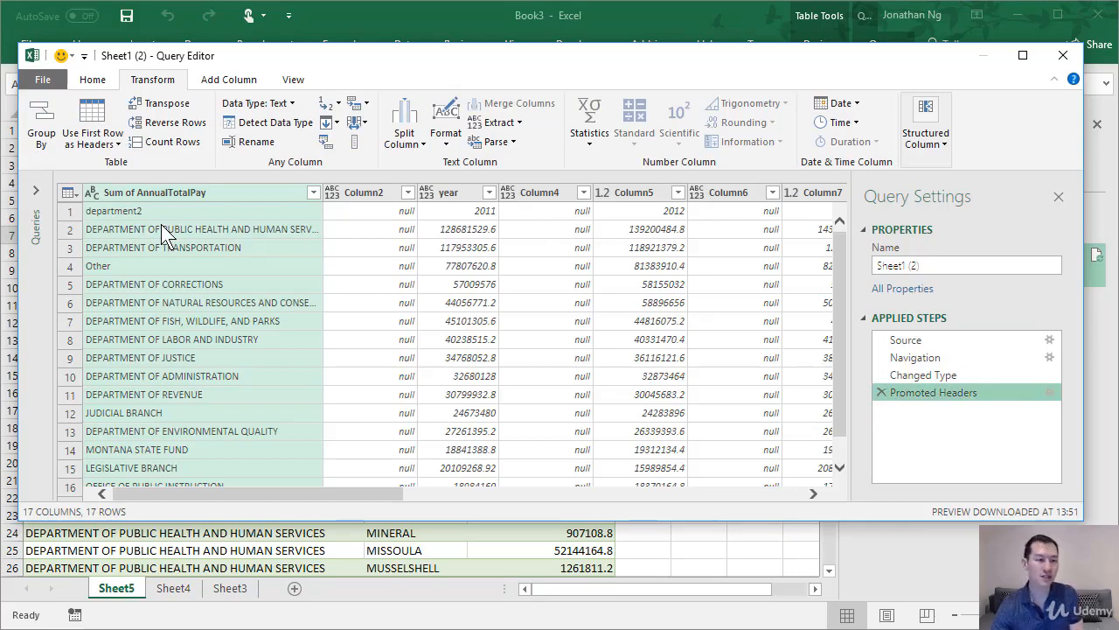
click(74, 211)
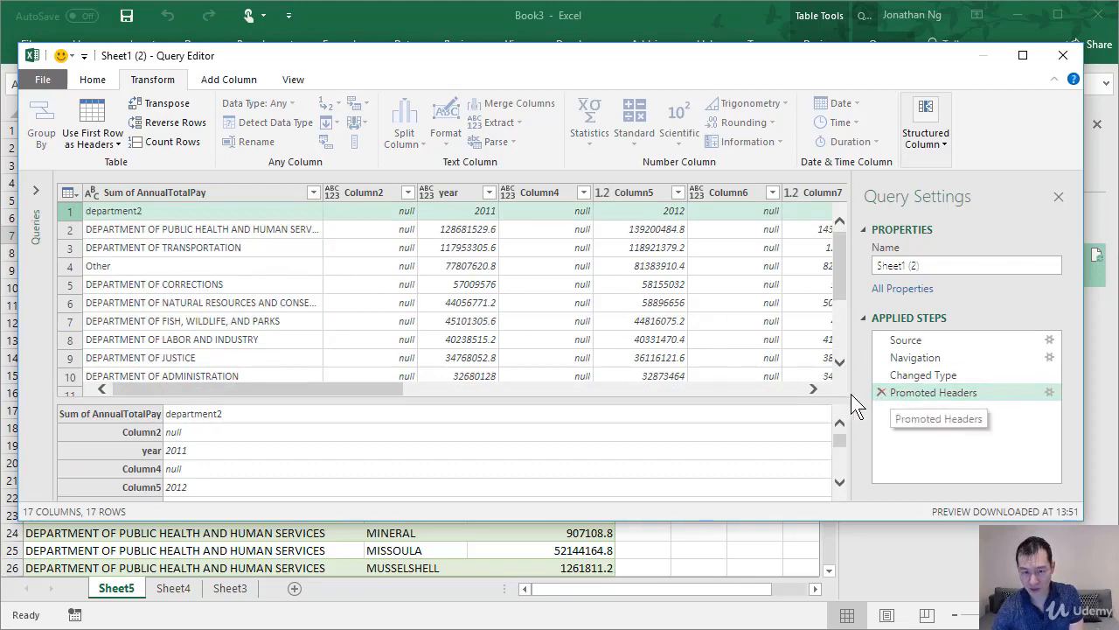
click(881, 393)
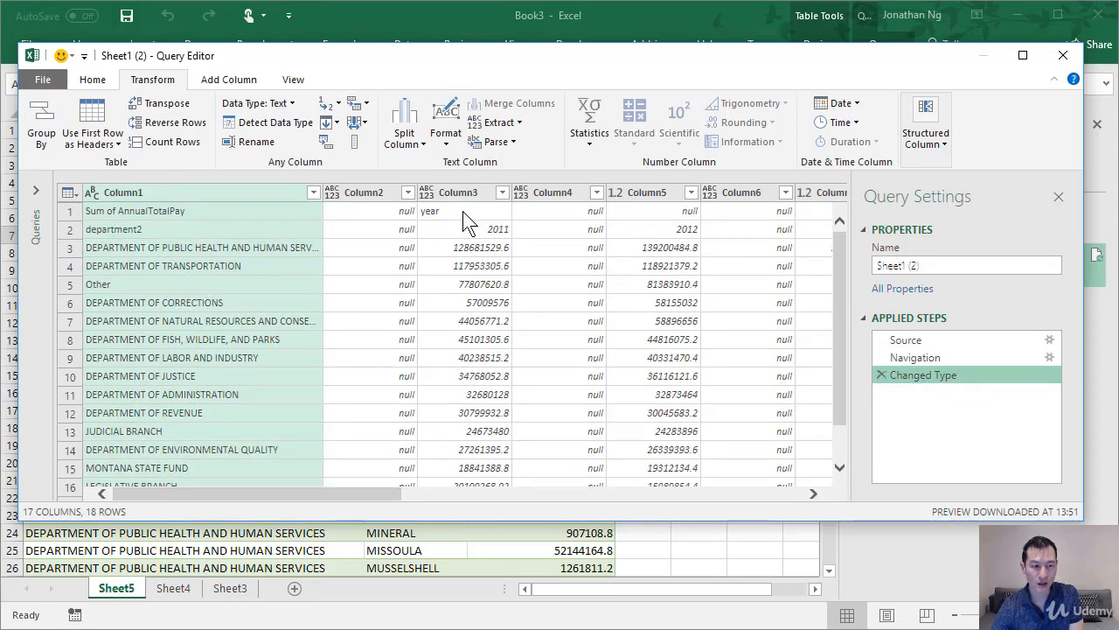
- Remove the top 1 row from the query and promote the department2 and years row to column headers
click(67, 210)
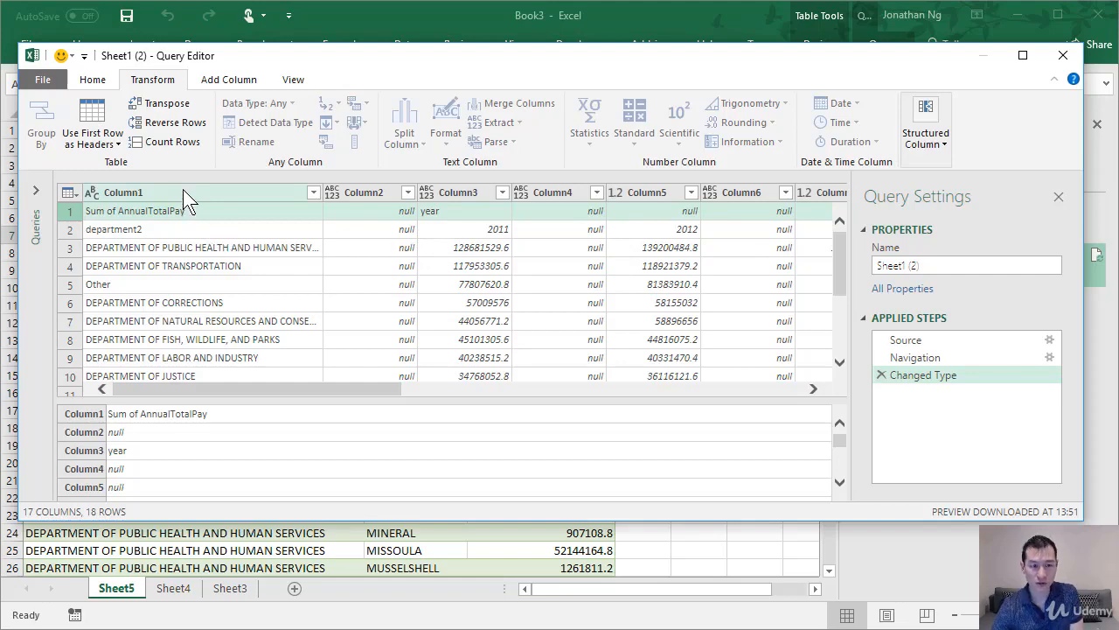
click(98, 76)
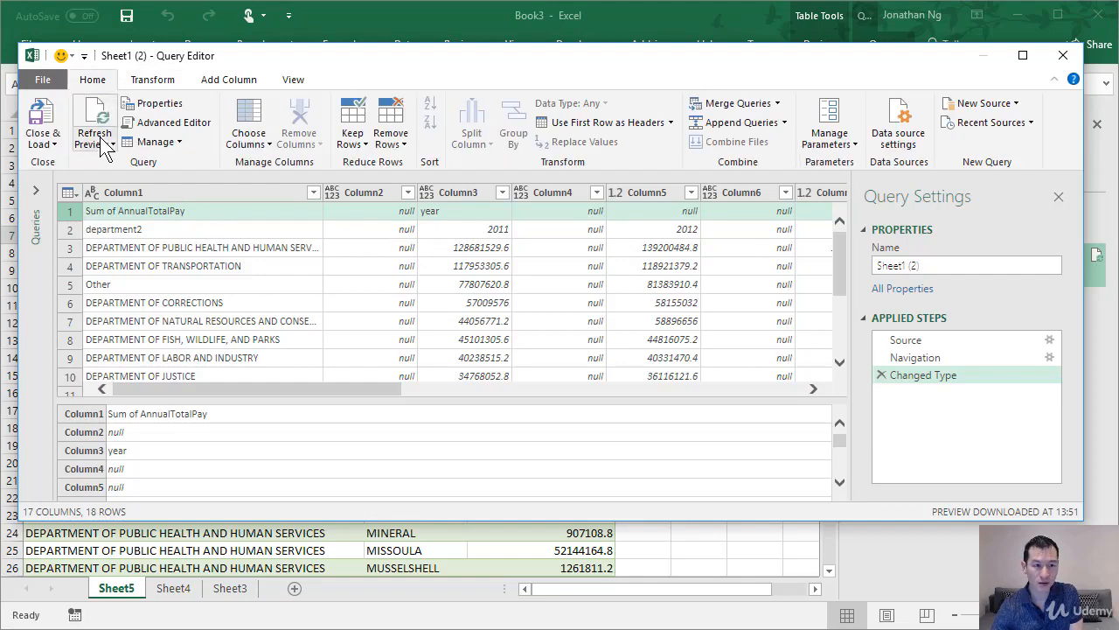
click(390, 140)
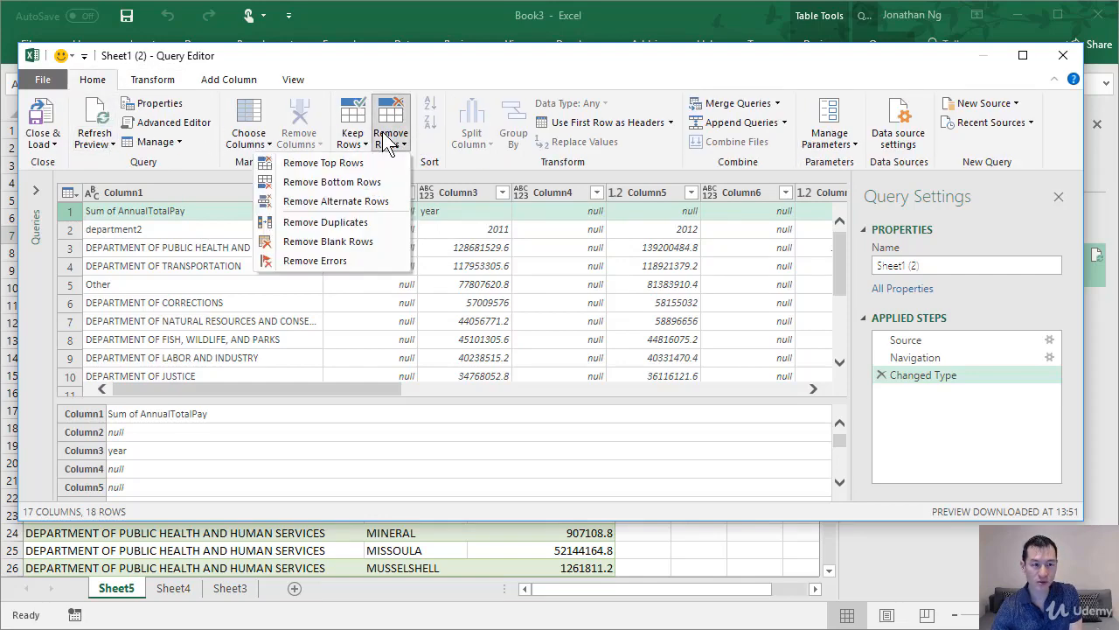
click(302, 167)
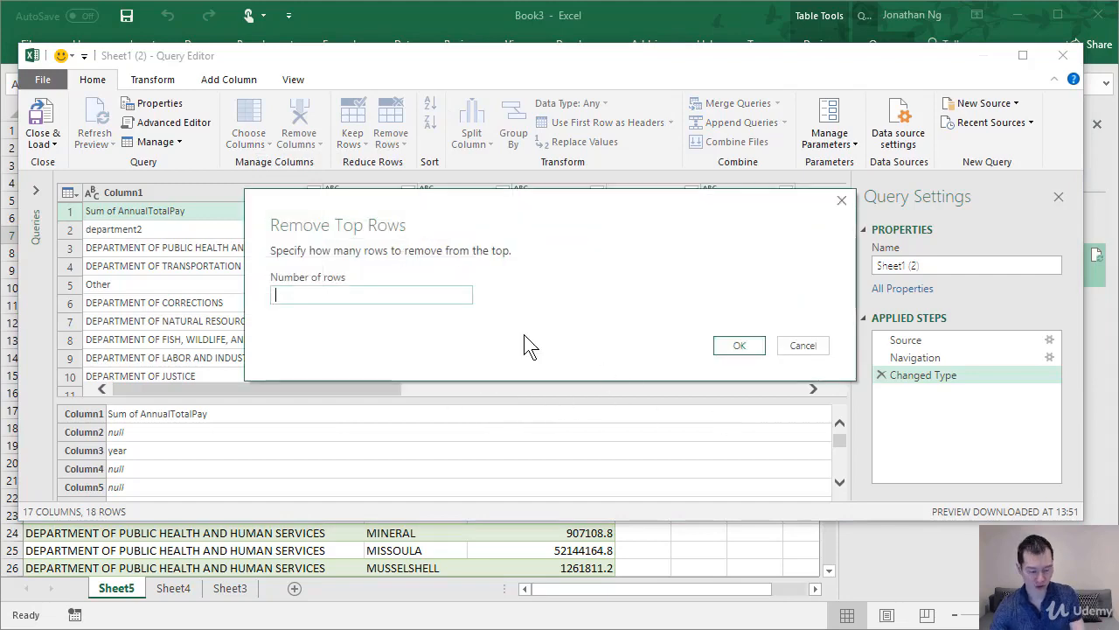
text(1)
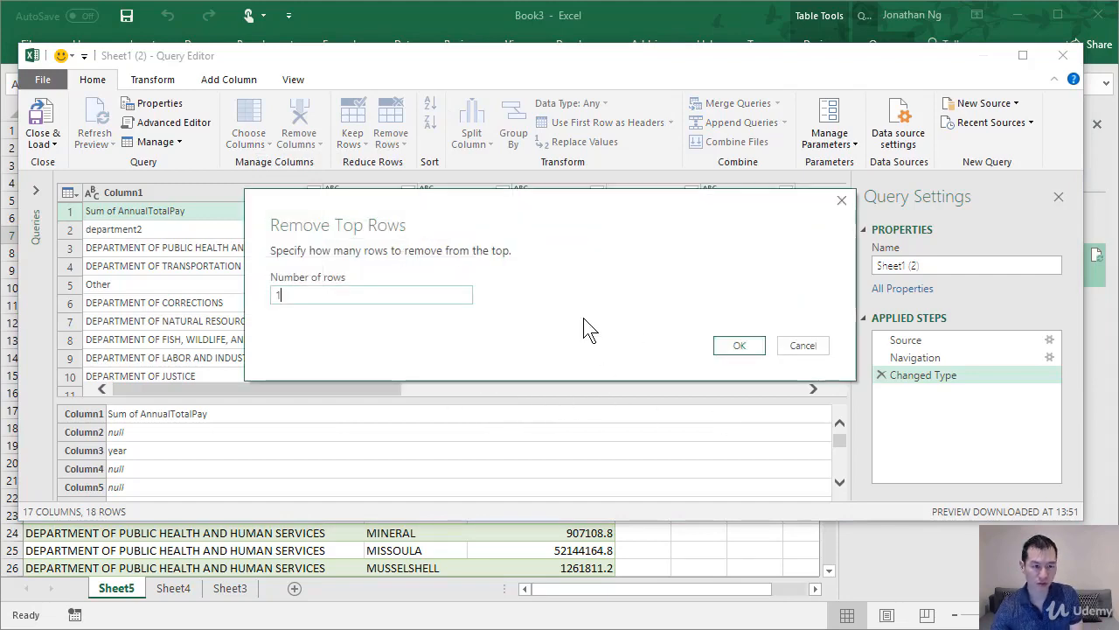
click(739, 347)
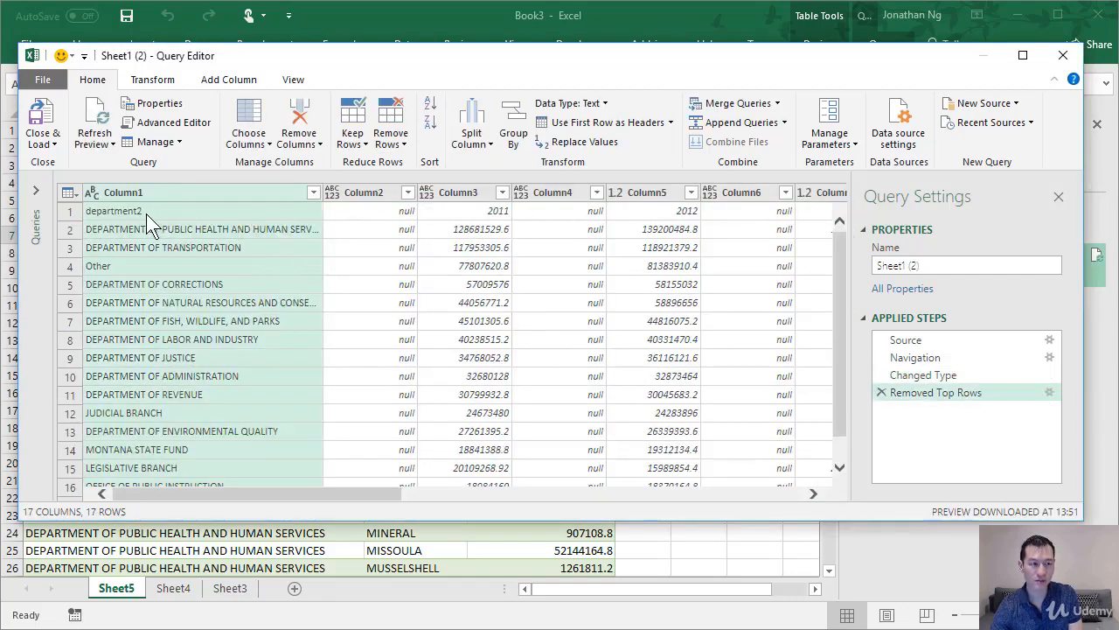
click(153, 79)
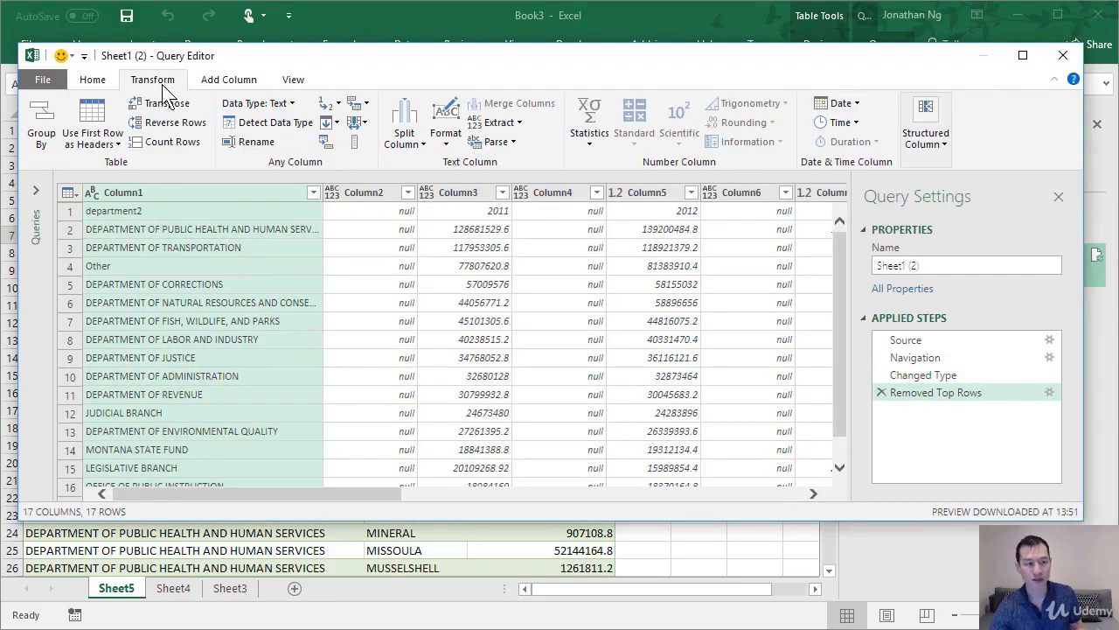
click(94, 114)
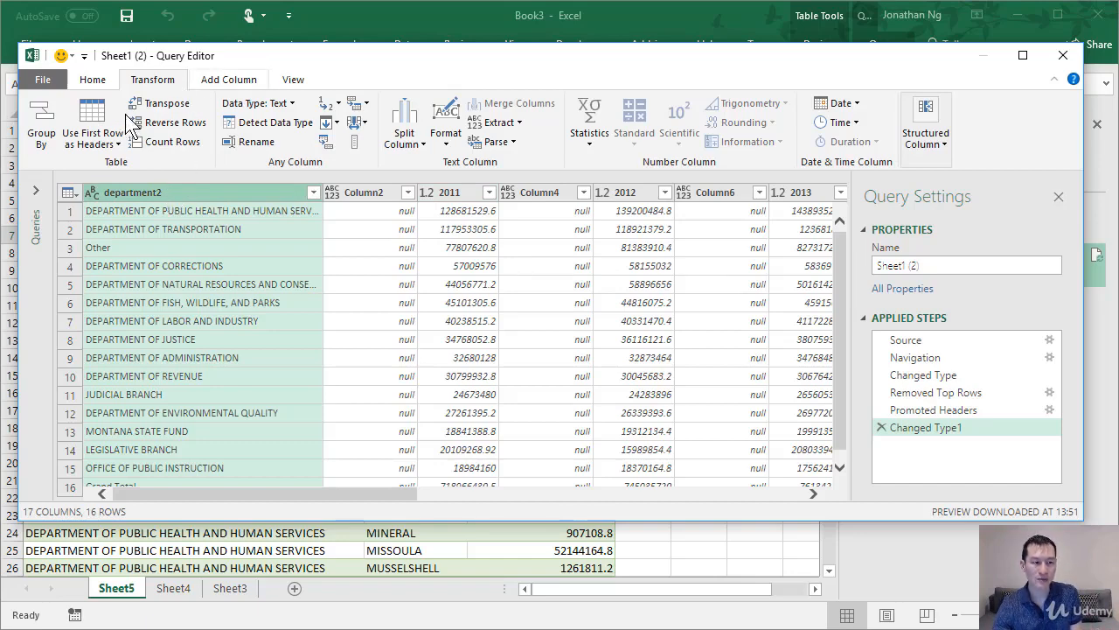
- Unpivot all columns other than department2 into attribute and value pairs
click(369, 102)
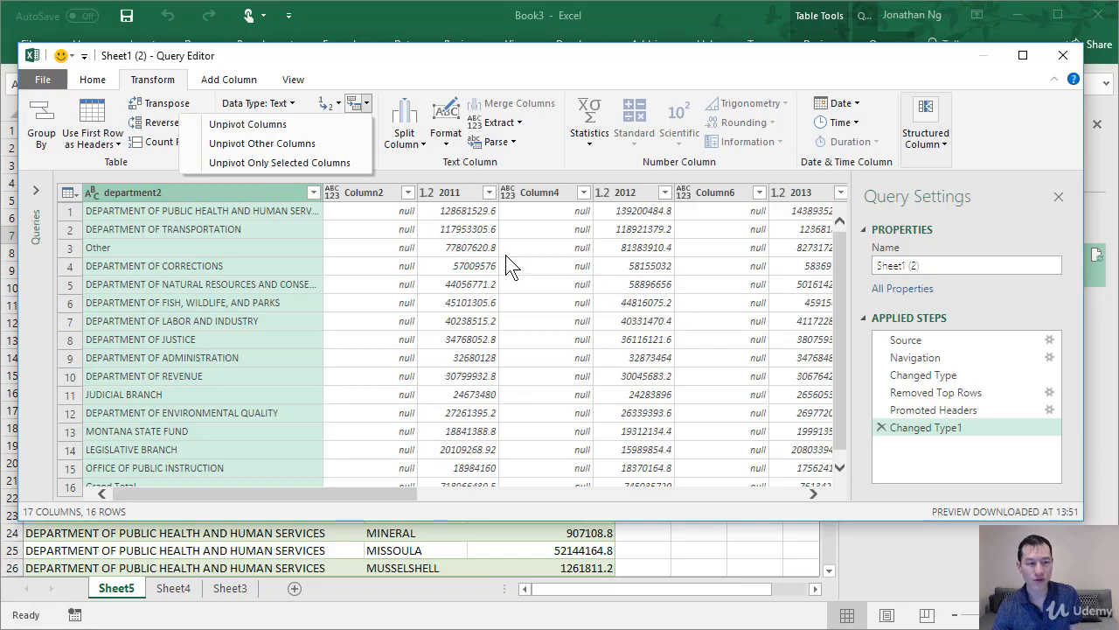
click(181, 194)
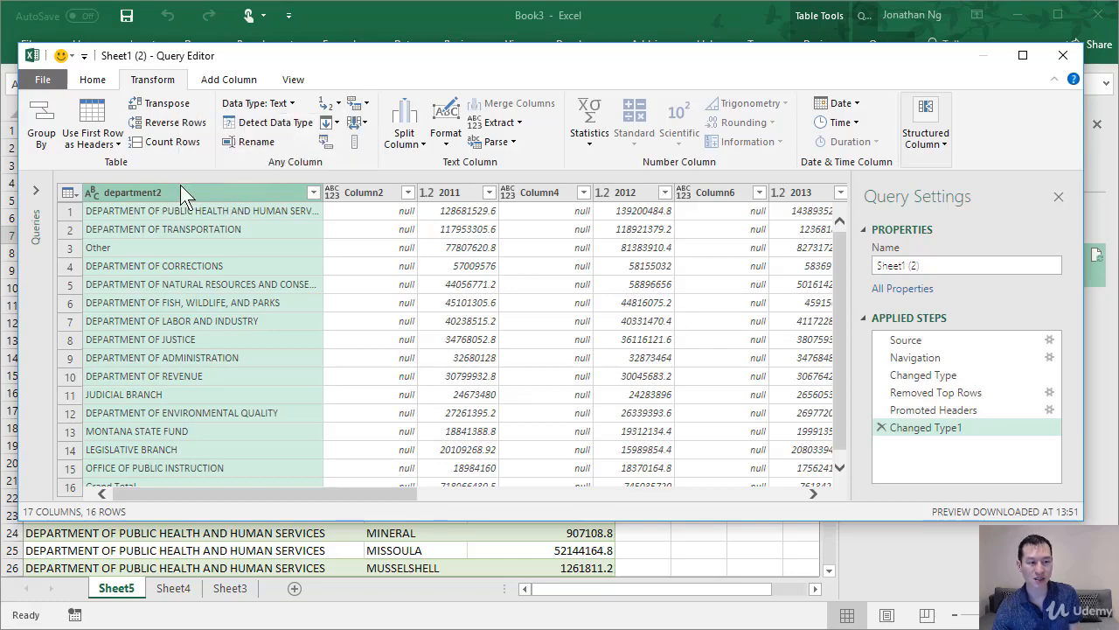
click(366, 103)
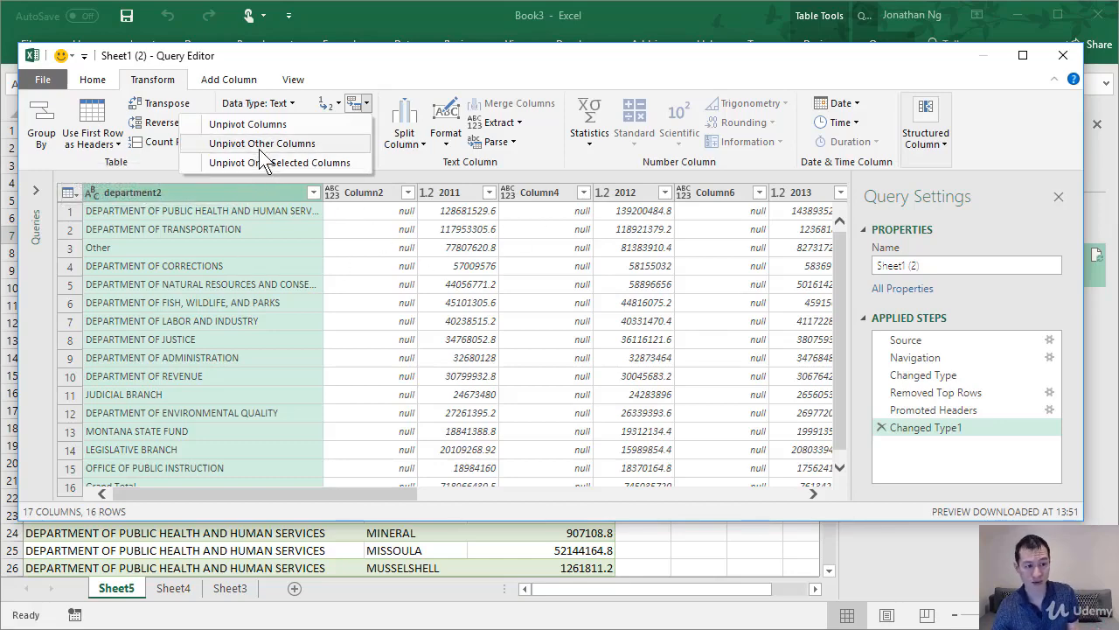
click(300, 147)
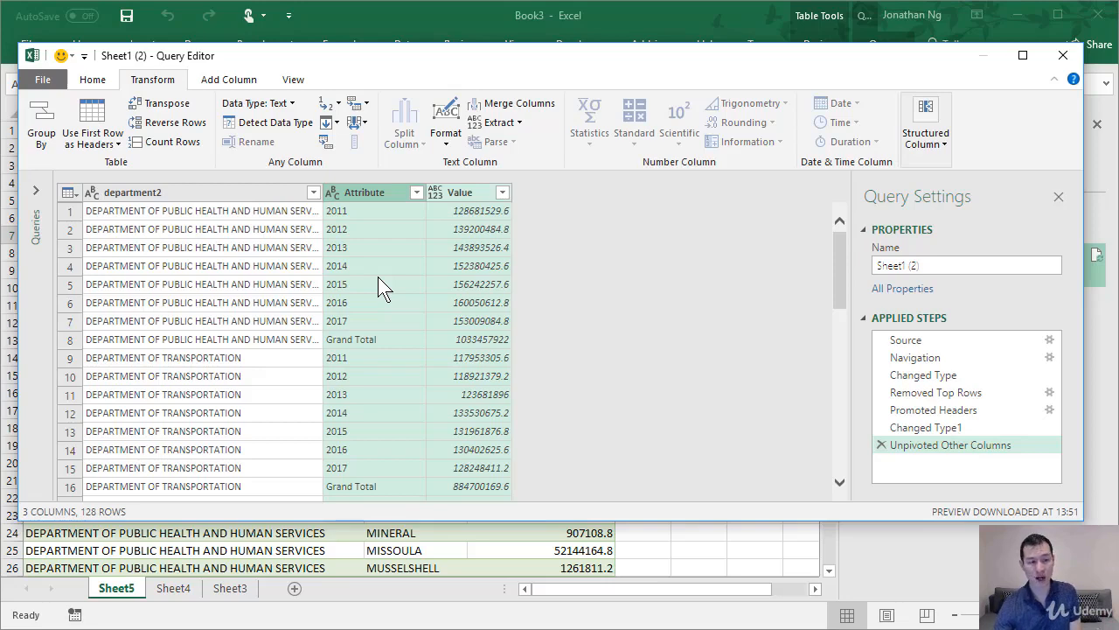
- Filter the Grand Total rows out of the Attribute column
click(372, 339)
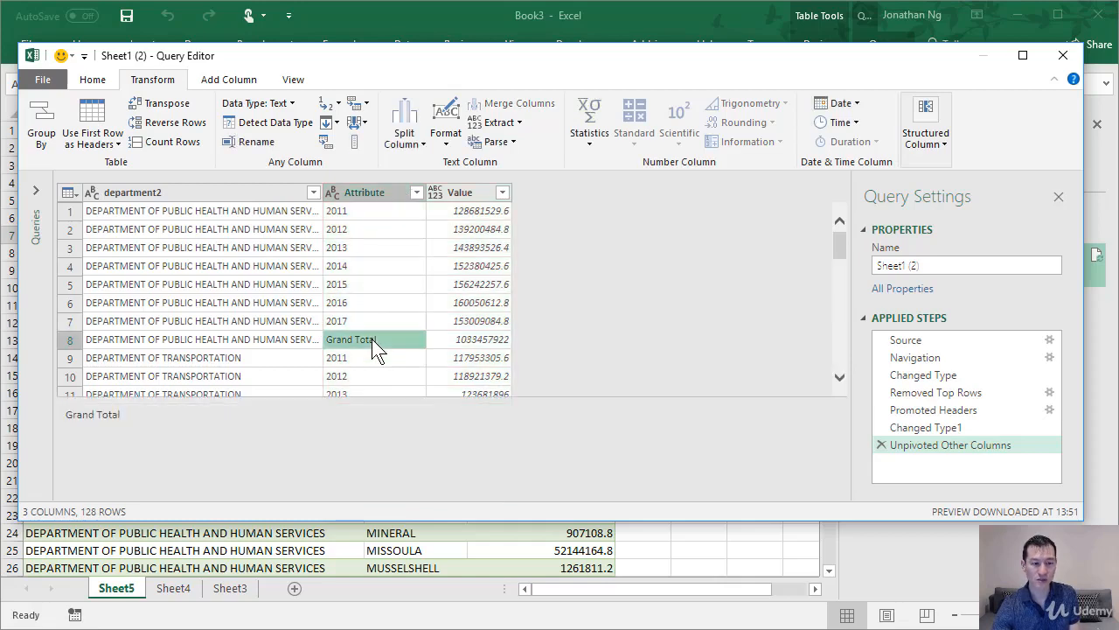
click(417, 192)
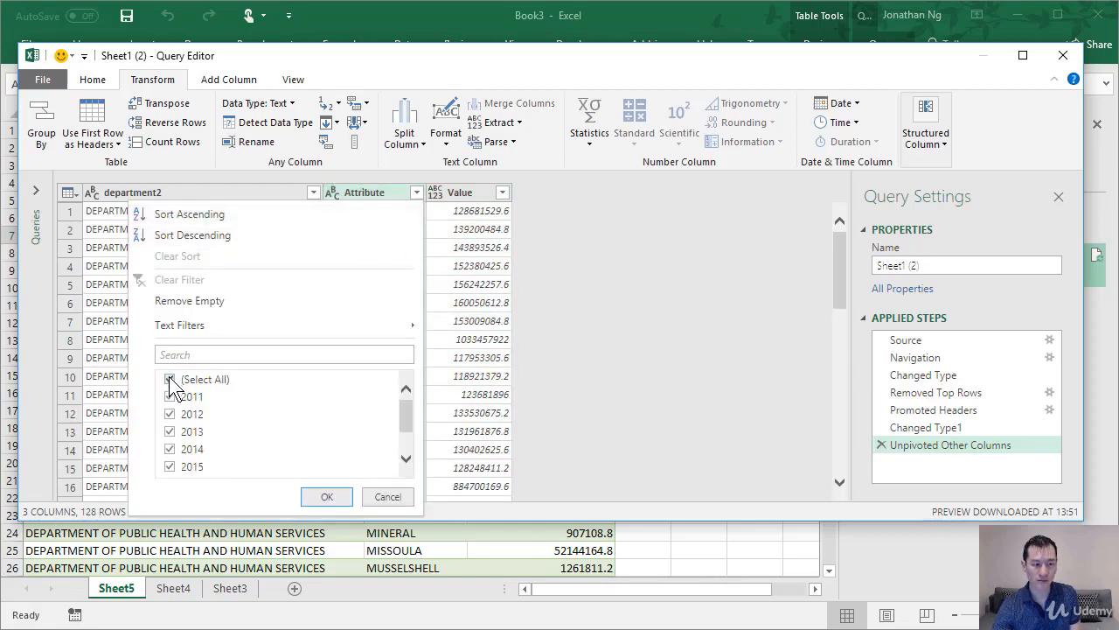
scroll(408, 412, down, 1)
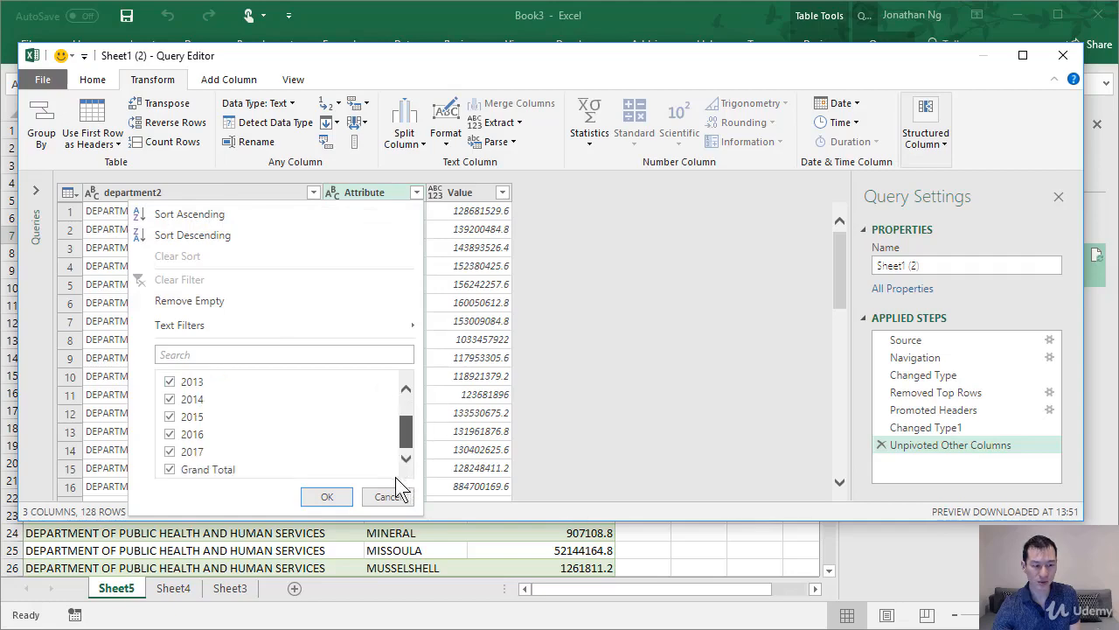
click(210, 470)
click(327, 496)
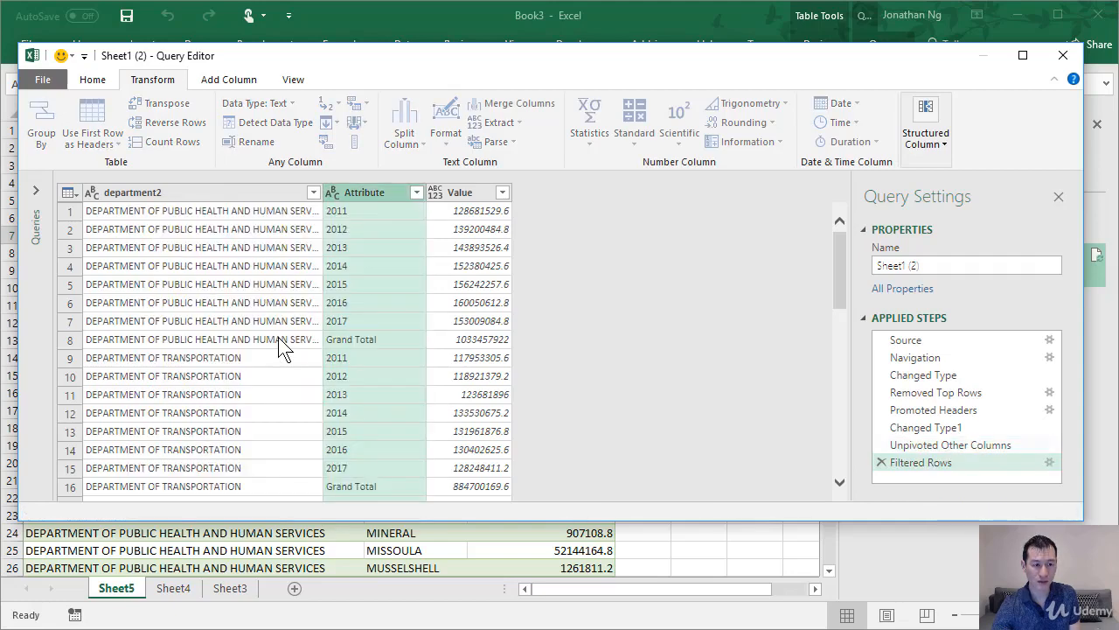
- Filter the Grand Total rows out of the department2 column
click(313, 193)
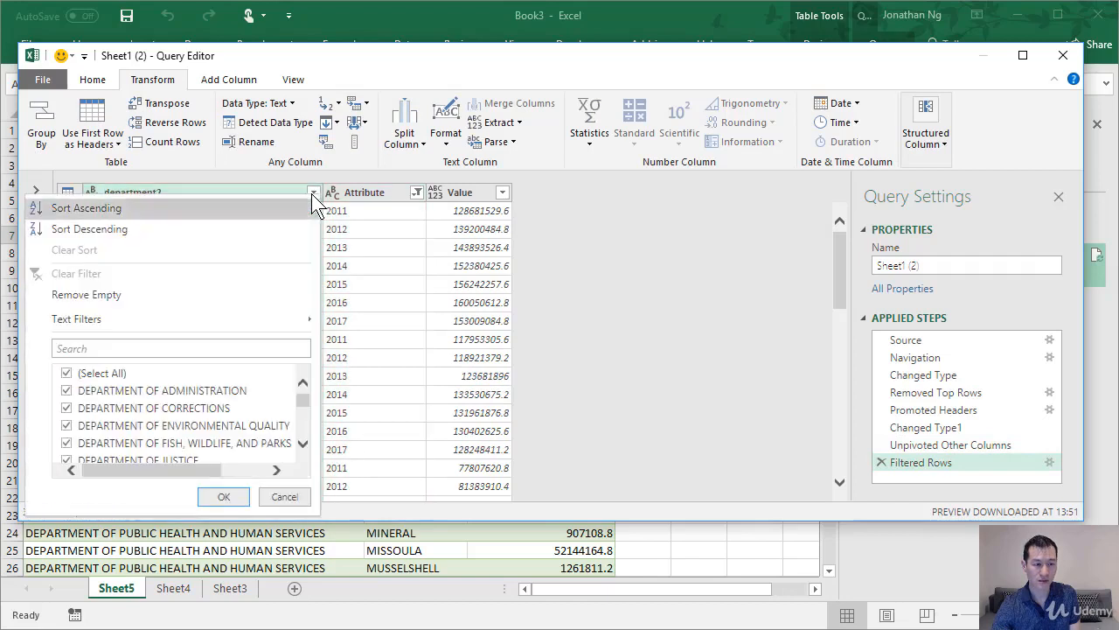
scroll(114, 402, down, 5)
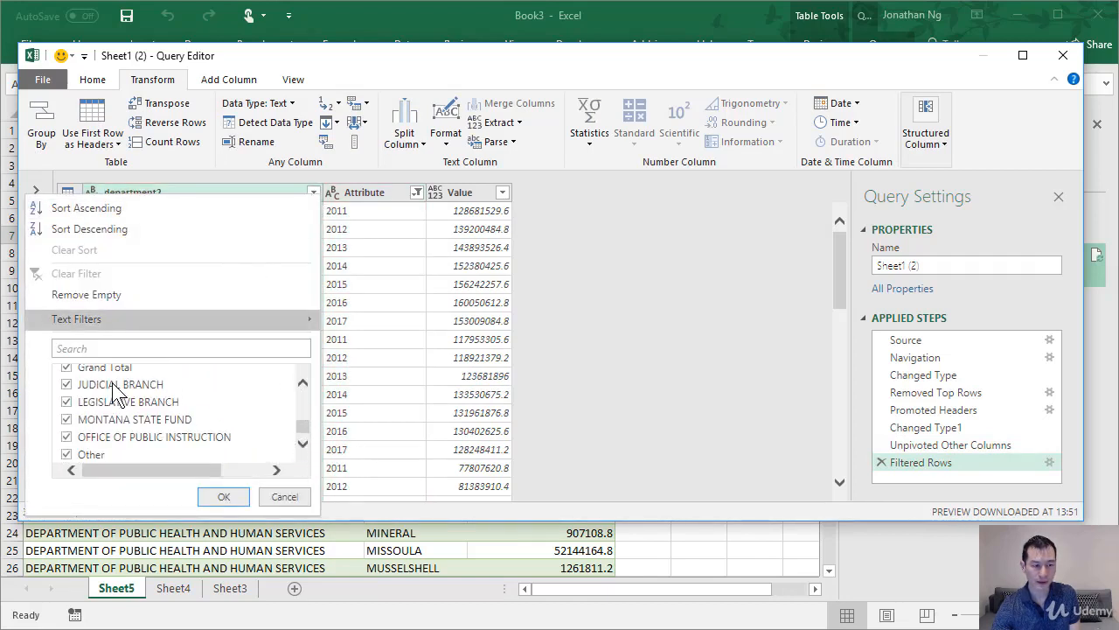
click(67, 368)
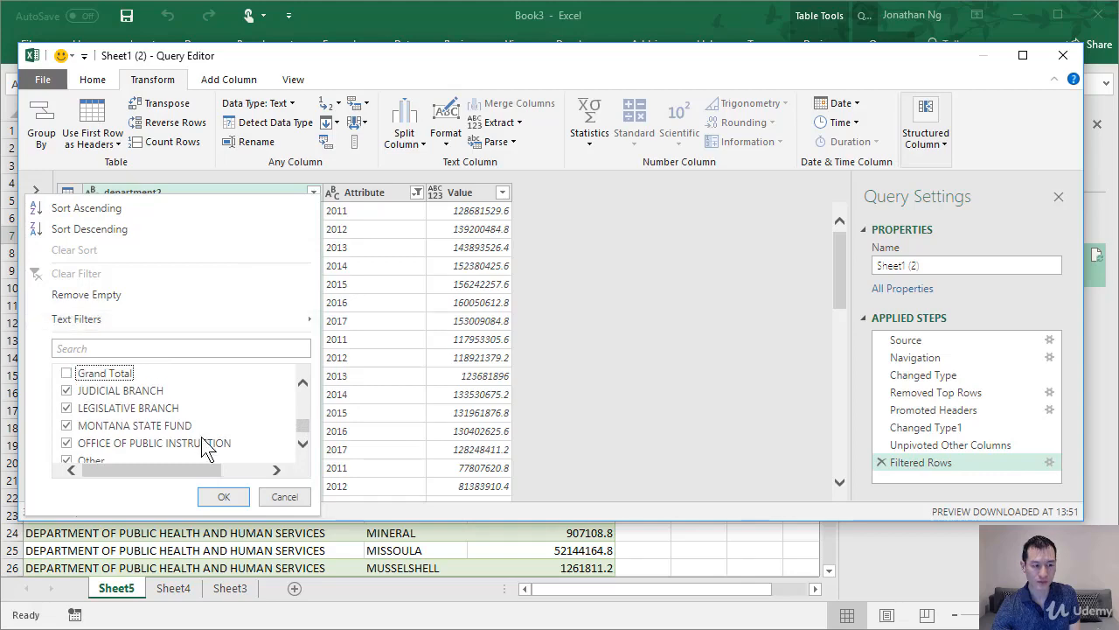
click(224, 496)
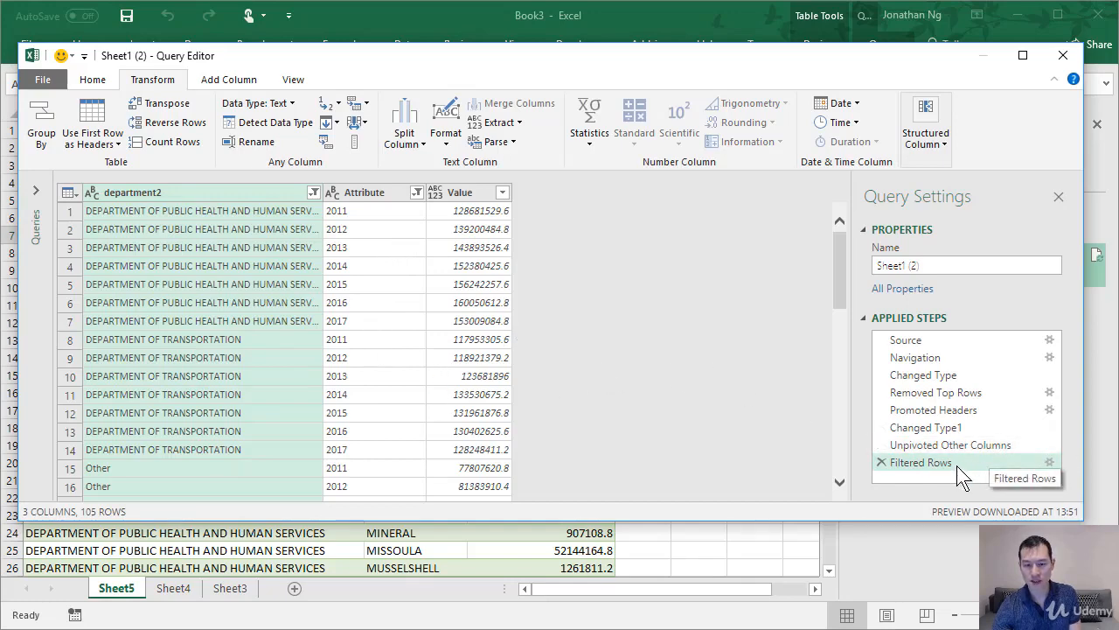
- Review the Filtered Rows conditions, keeping both "does not equal Grand Total" clauses, and close and load the query into the workbook
click(1050, 465)
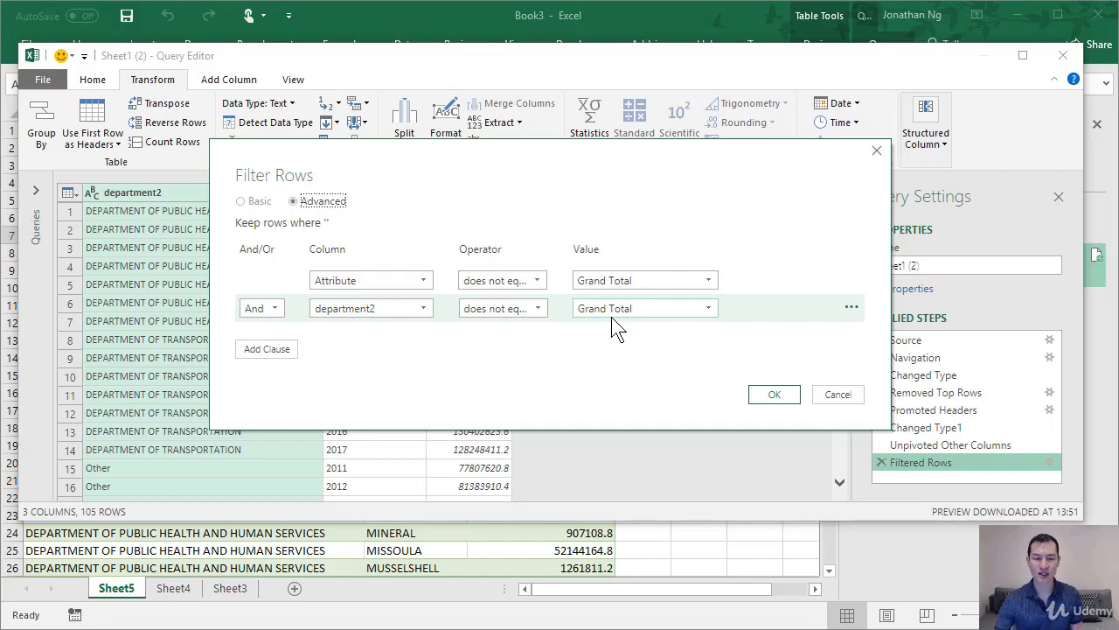
click(767, 395)
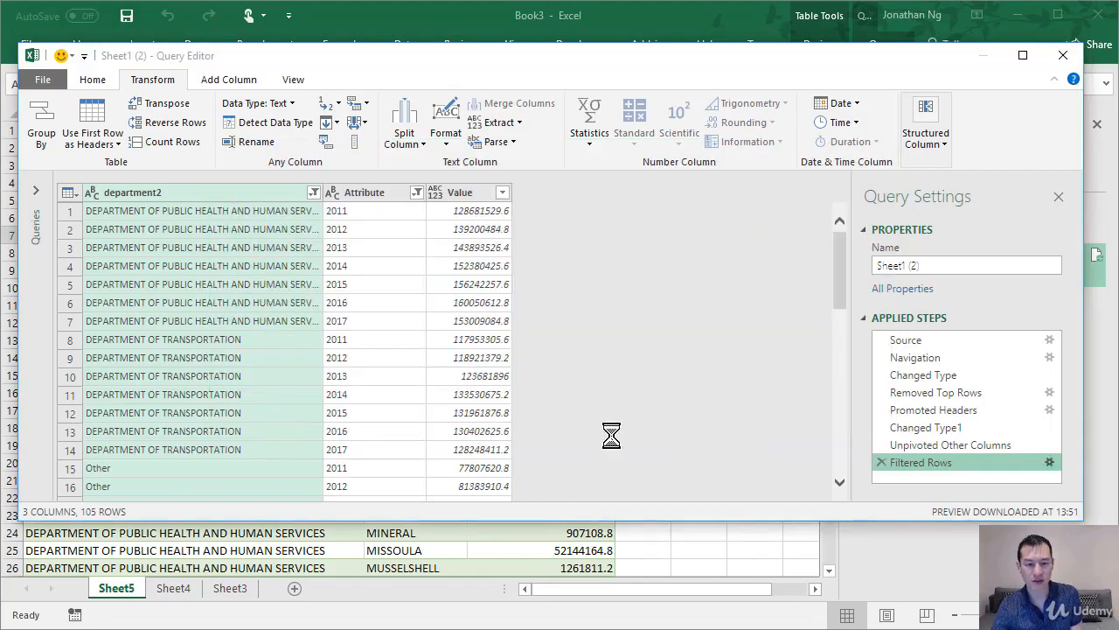
click(92, 78)
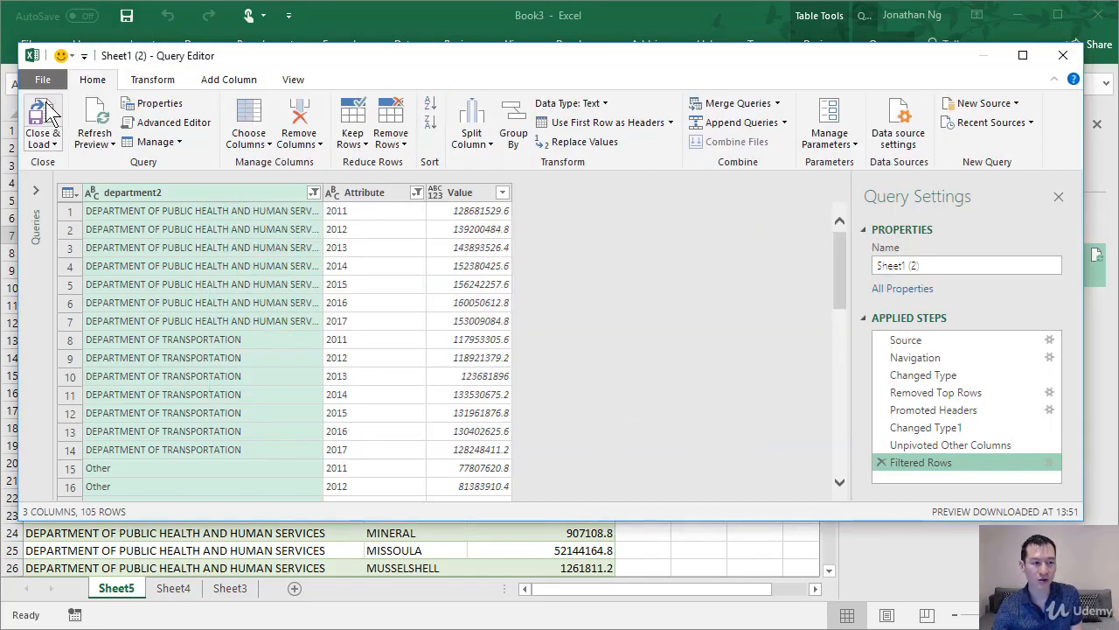
click(44, 113)
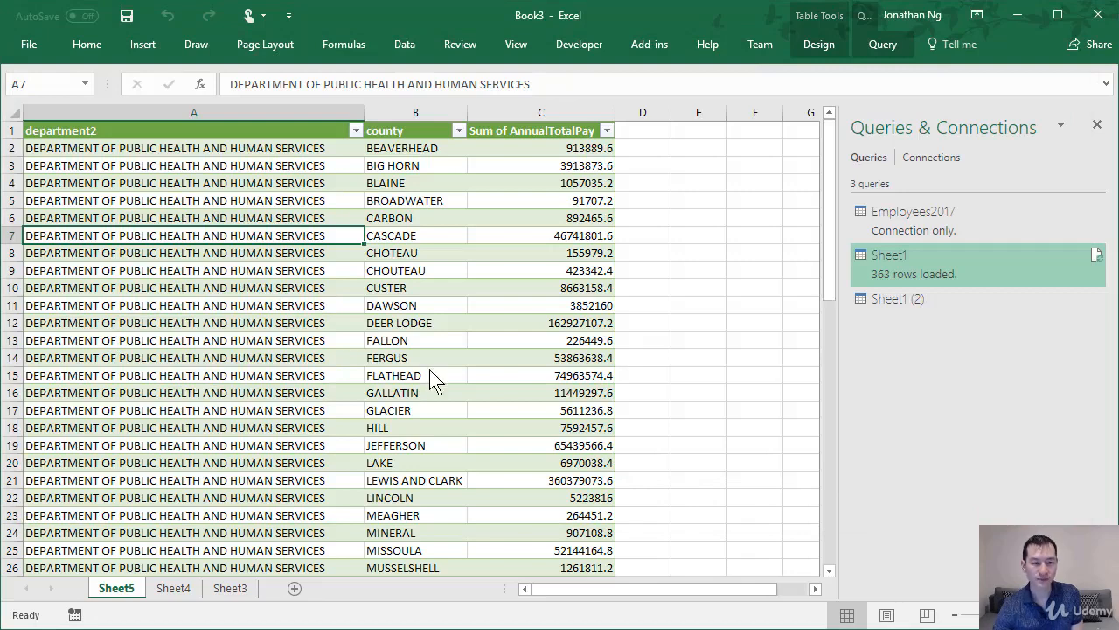